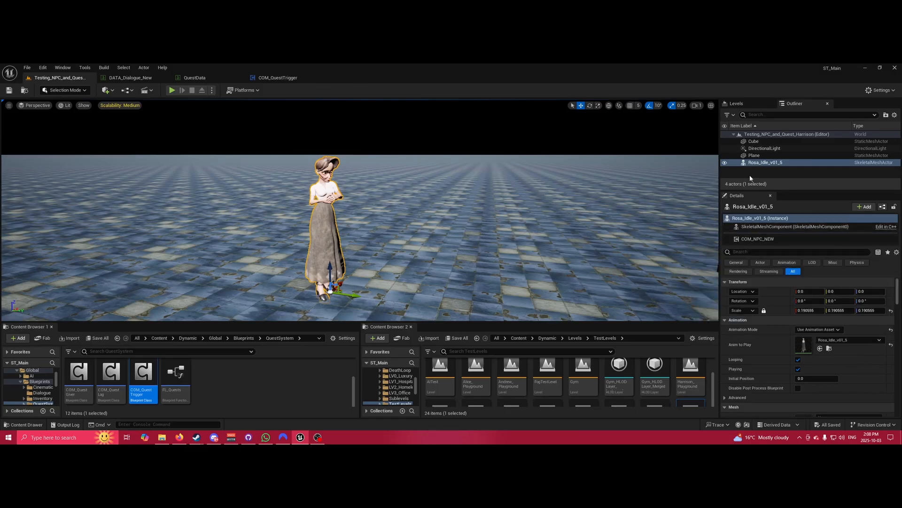
Select Rosa_Idle_v01_5's COM_NPC_NEW component to show its Dialogue Table and Initial Dialogue settings.
click(767, 239)
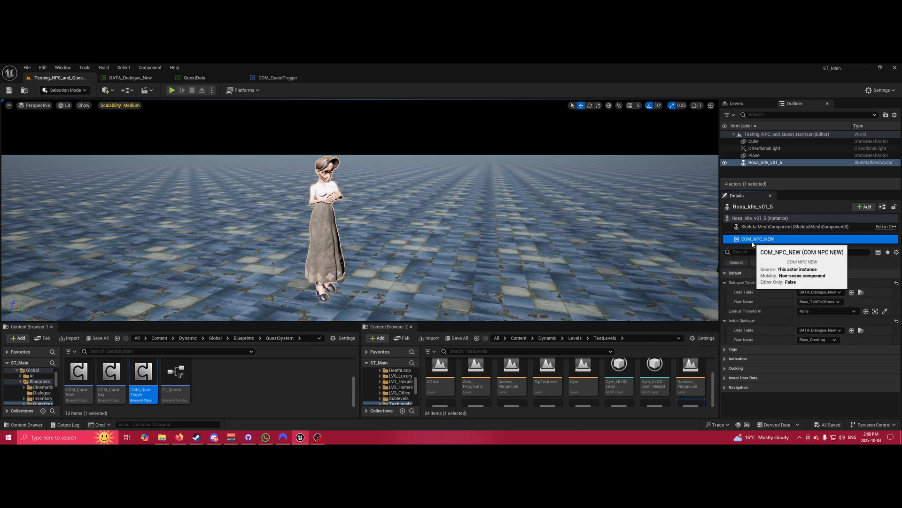
click(864, 207)
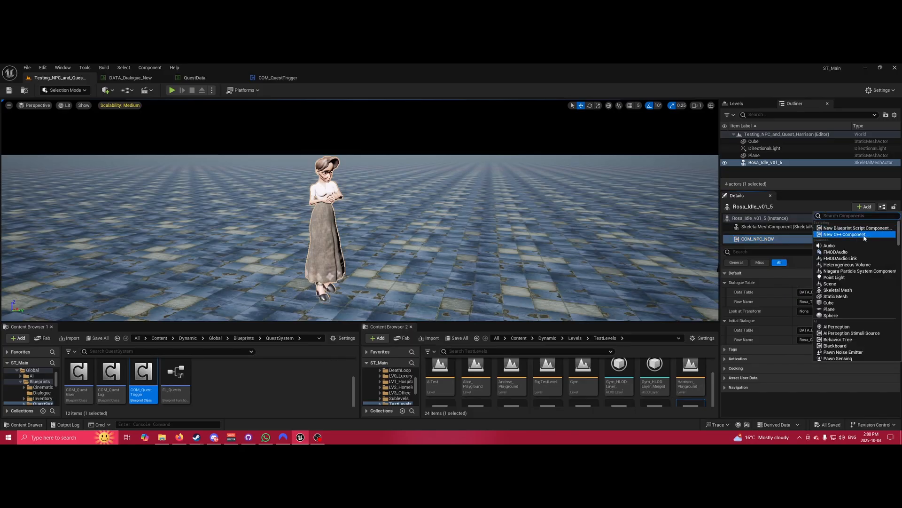
text(com_npc)
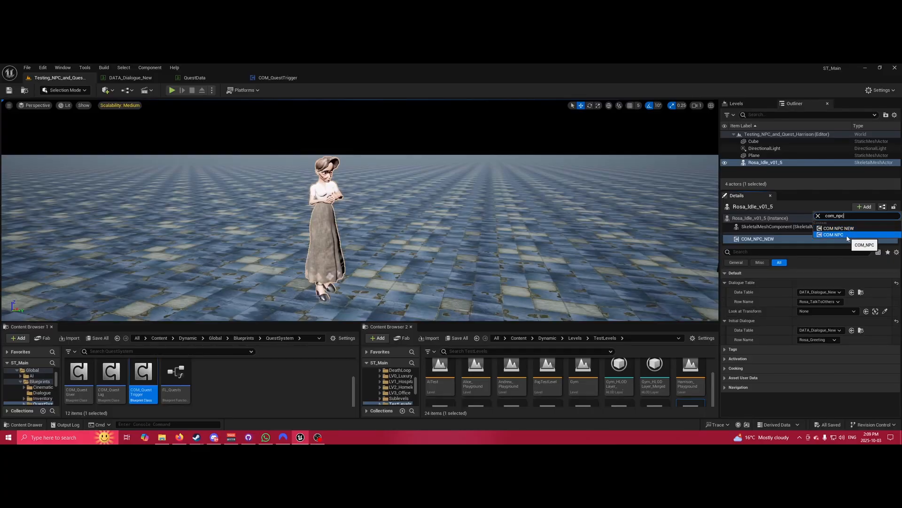
click(810, 194)
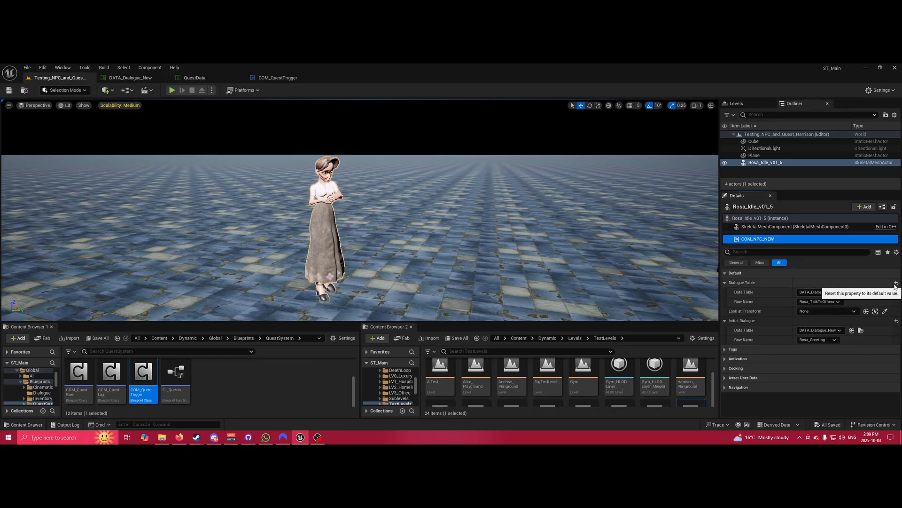
Reset the Dialogue Table and Initial Dialogue row names to None, then open DATA_Dialogue_New.
click(896, 283)
click(897, 321)
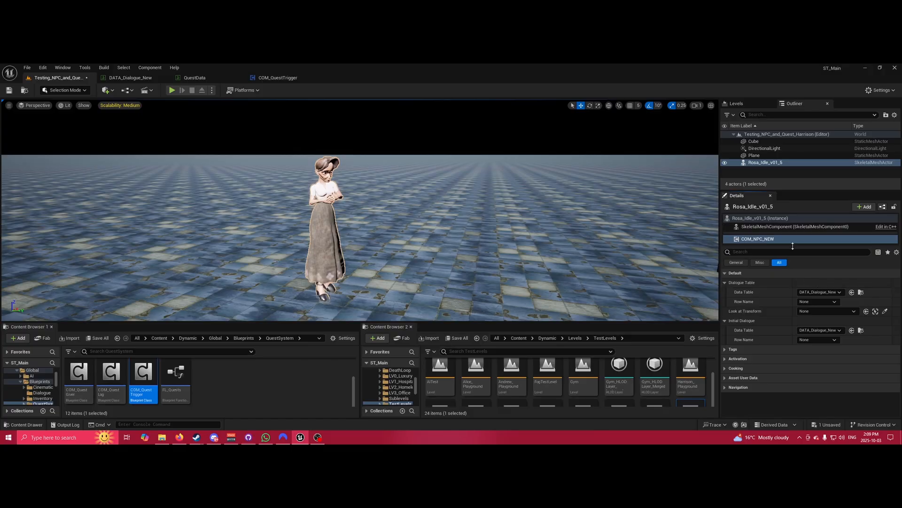
right_click(771, 279)
click(752, 276)
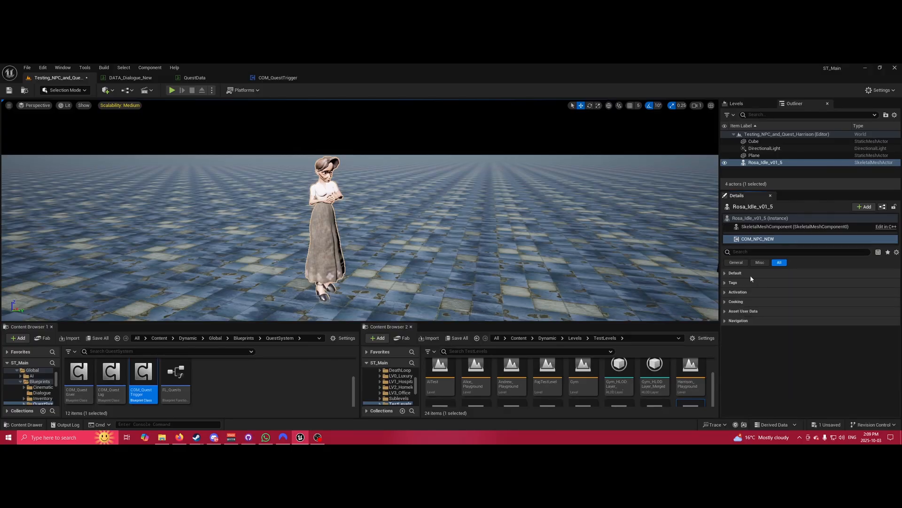
click(760, 275)
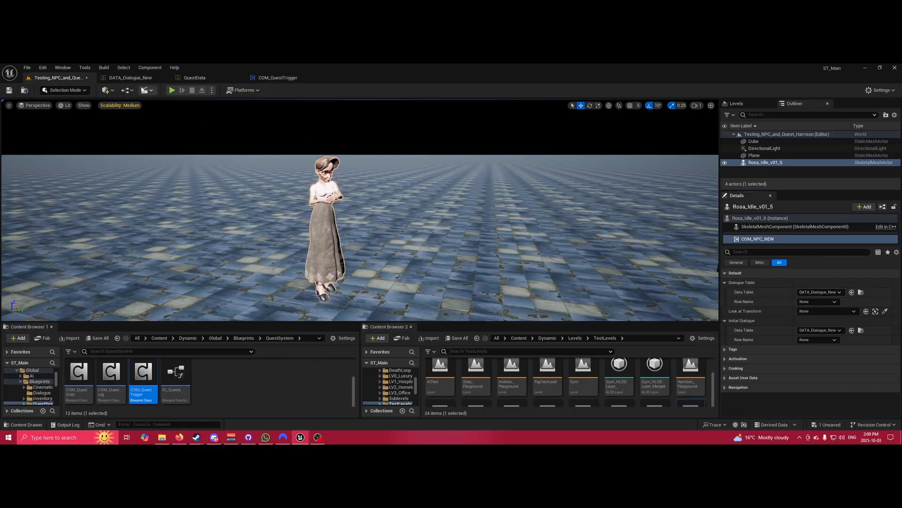
click(141, 79)
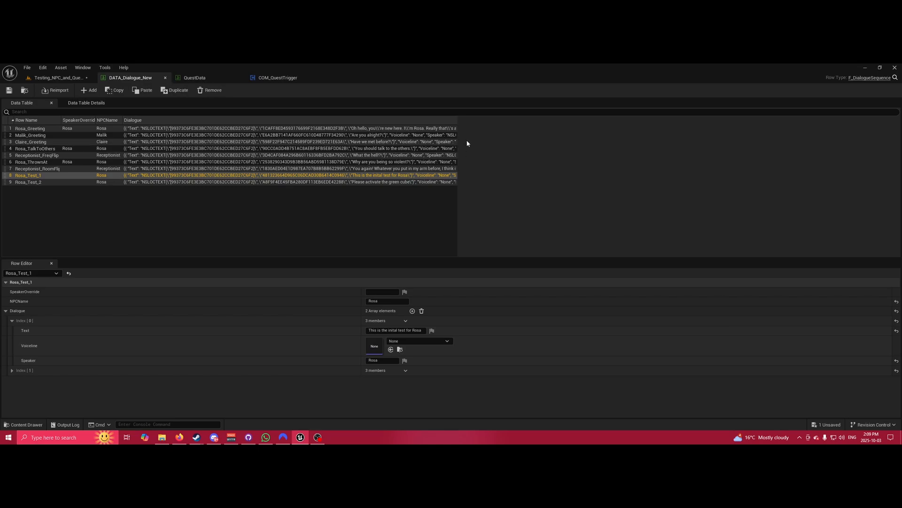
Widen the Dialogue and SpeakerOverride columns, then go back to the Testing_NPC_and_Quest level.
drag(458, 121, 745, 141)
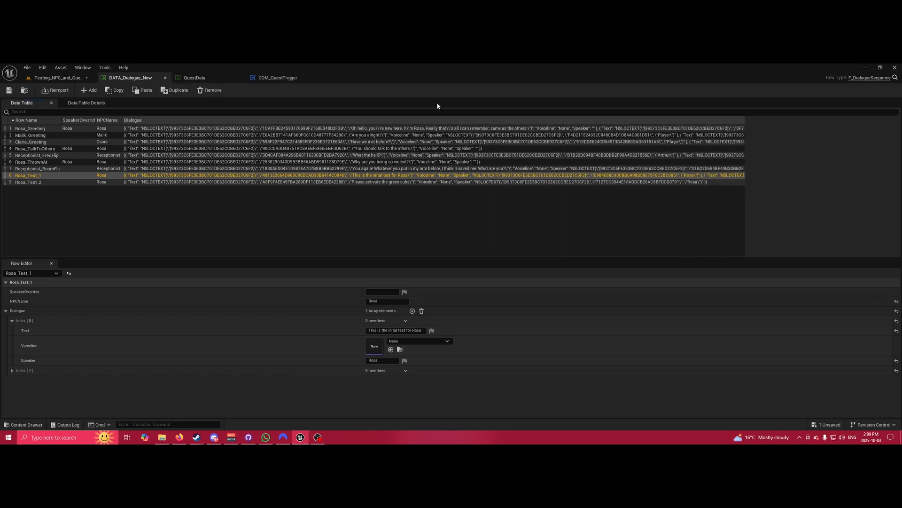
mouse_move(96, 121)
mouse_down()
mouse_move(110, 121)
mouse_move(79, 121)
mouse_move(92, 121)
mouse_up()
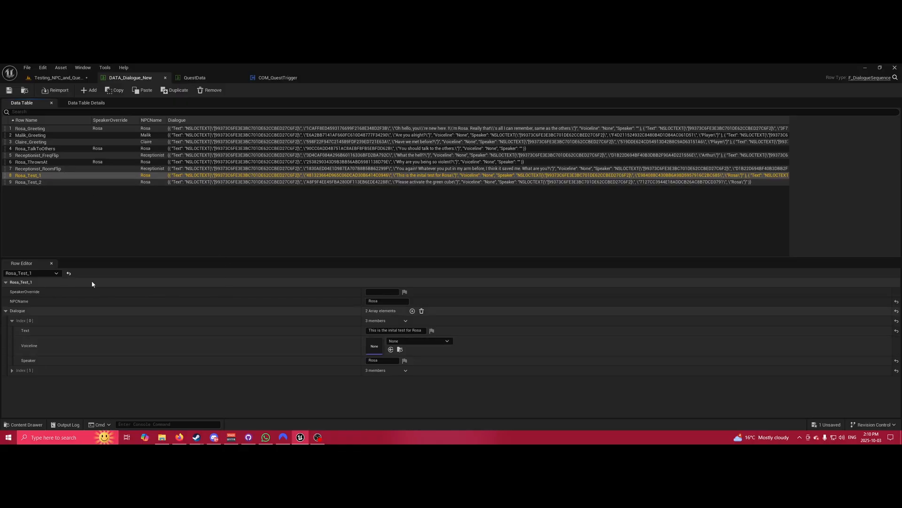
click(55, 78)
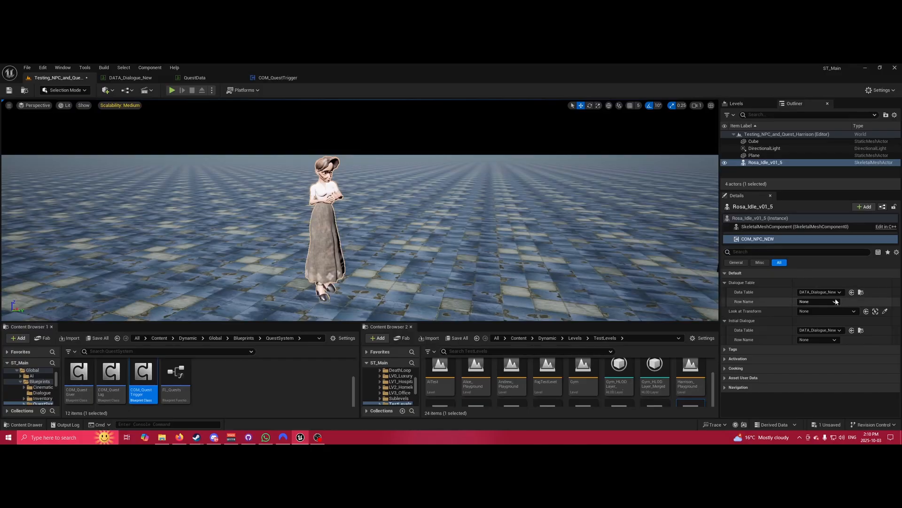
Choose Rosa_Test_1 as the Dialogue Table Row Name, then inspect Rosa_Test_2 in DATA_Dialogue_New.
click(818, 301)
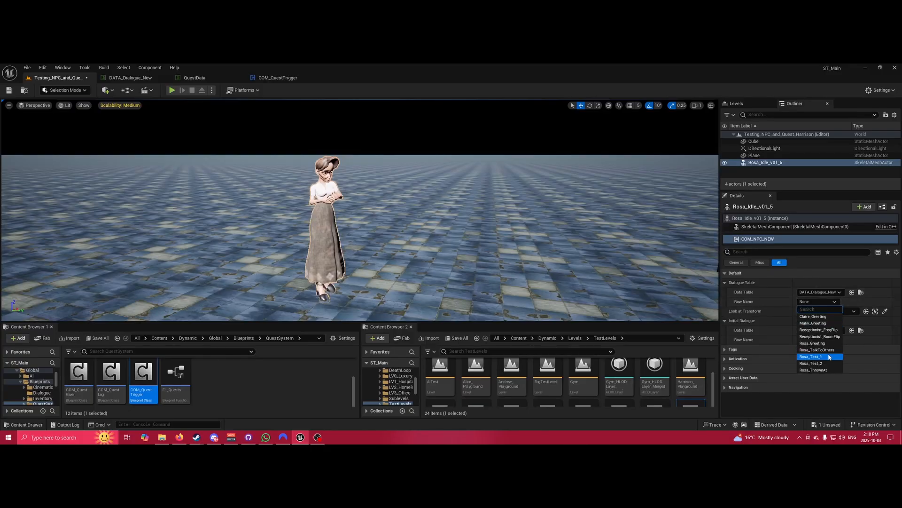
click(829, 357)
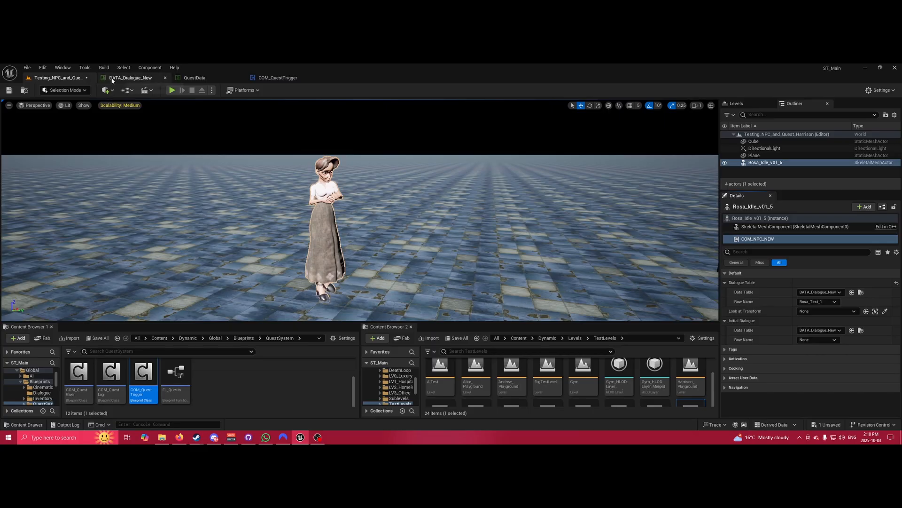
click(129, 78)
click(84, 196)
Compare the Rosa_Test_1 and Rosa_Test_2 rows in DATA_Dialogue_New, then return to the level.
click(78, 183)
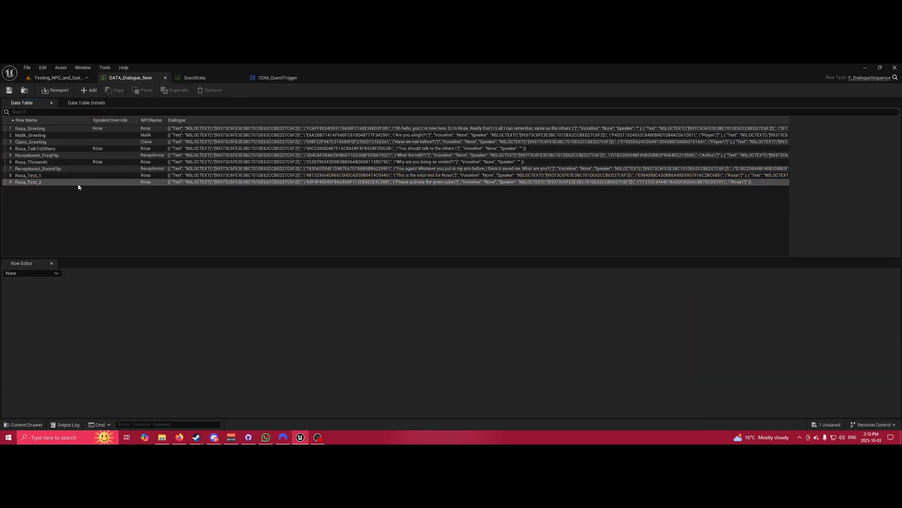
click(81, 176)
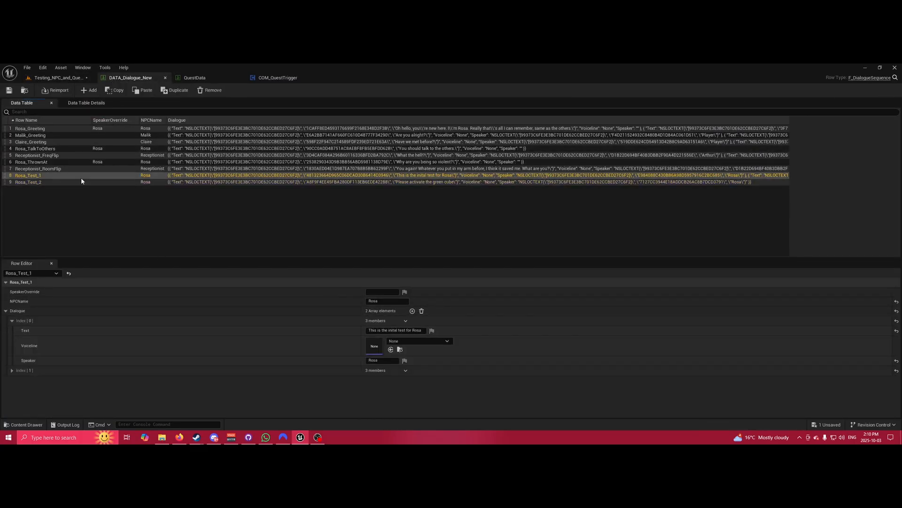
click(83, 185)
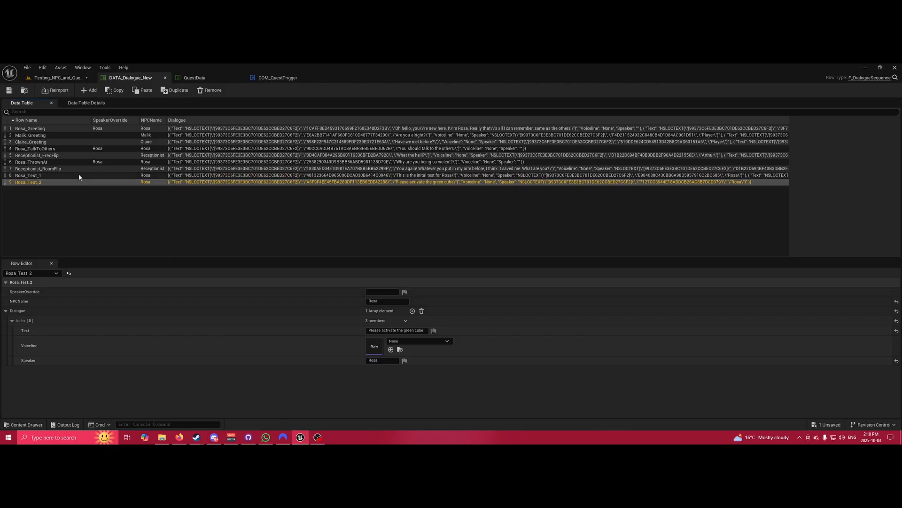
click(79, 176)
click(78, 182)
click(80, 175)
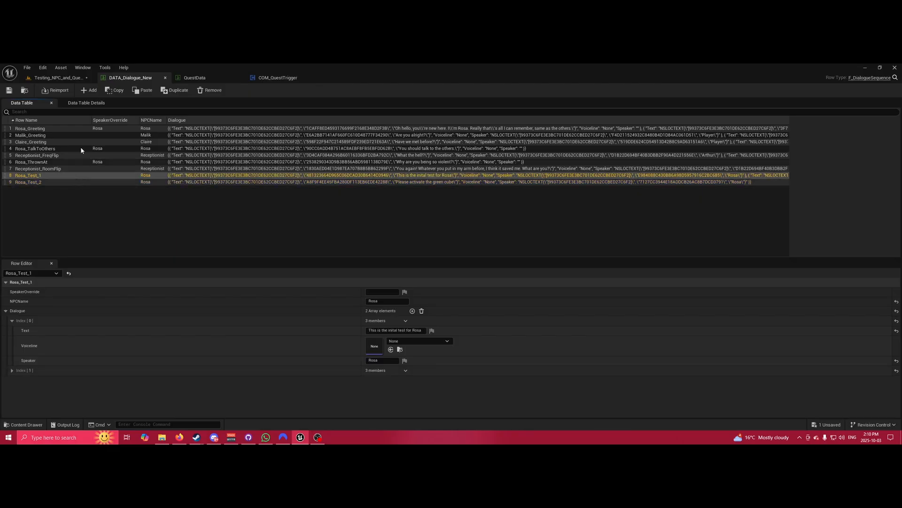
click(73, 78)
Set Initial Dialogue Row Name to Rosa_Test_1 and Dialogue Table Row Name to Rosa_Test_2.
click(831, 339)
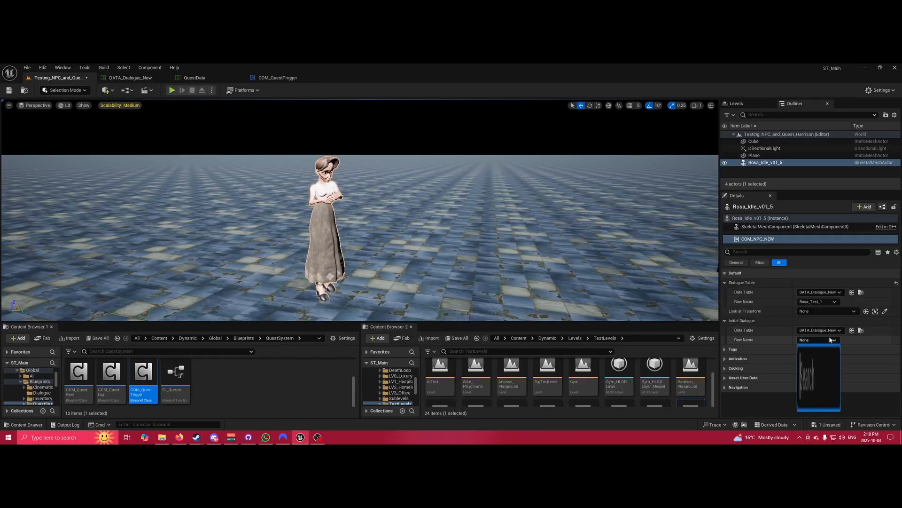
click(821, 397)
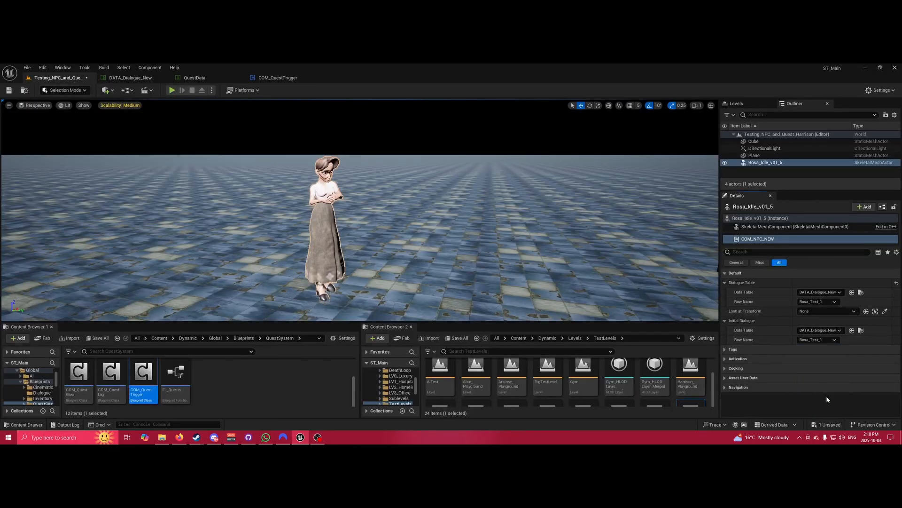
click(820, 305)
click(818, 362)
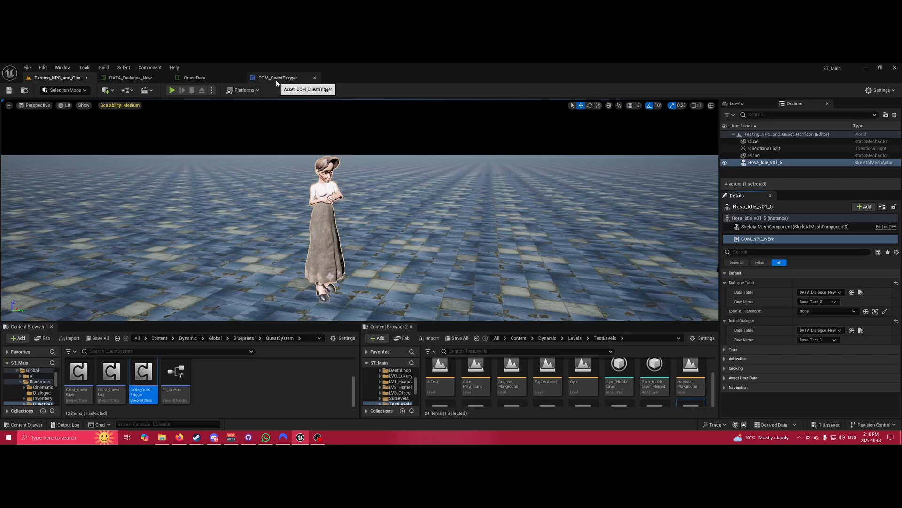
click(136, 78)
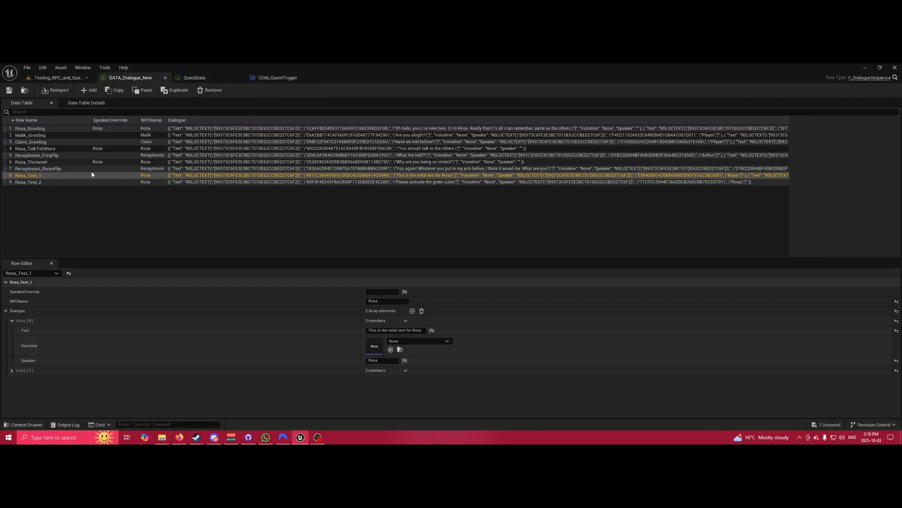
Select Rosa_Test_1, expand its second dialogue line, and enter 'Rosea' as the speaker override.
click(60, 182)
click(60, 176)
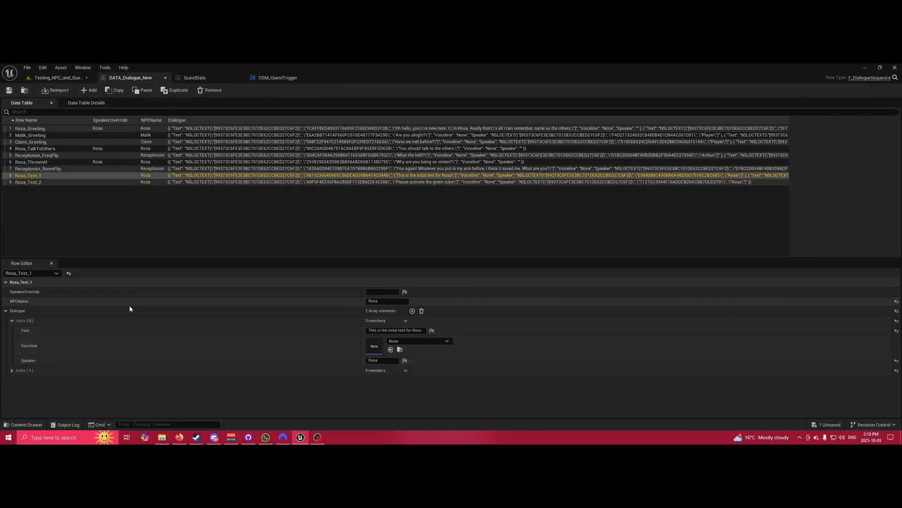
click(12, 371)
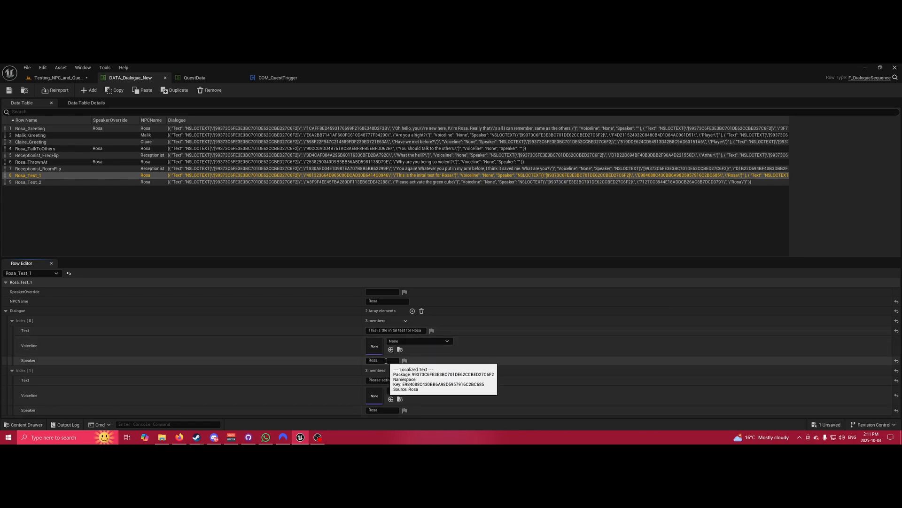
click(381, 410)
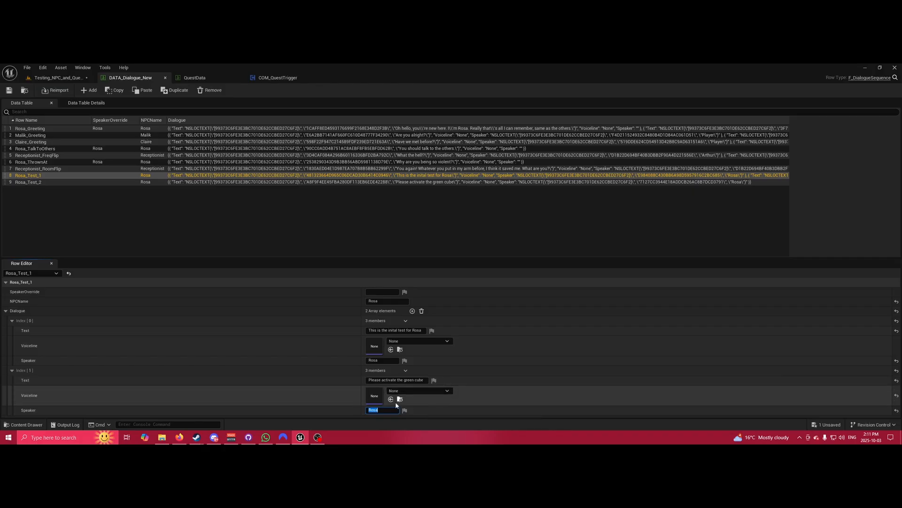
click(390, 409)
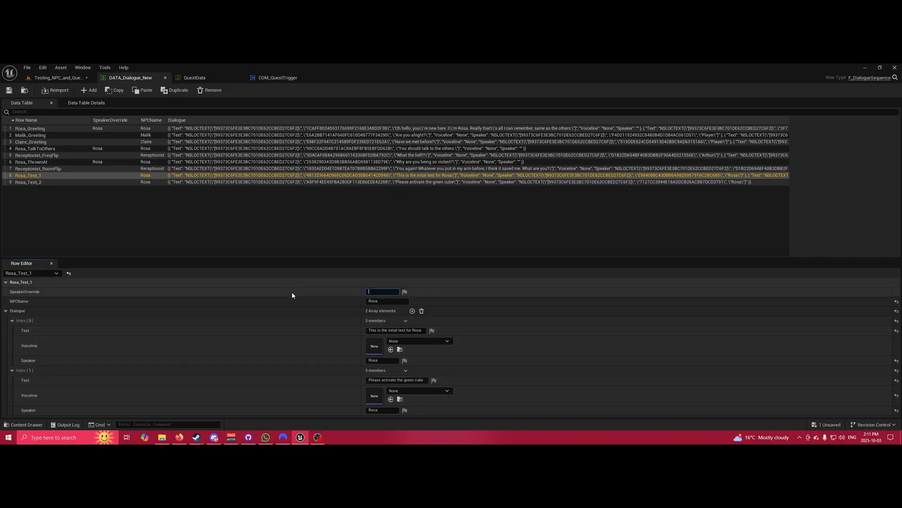
text(Rose)
text(a)
key(Return)
Set the first line's speaker to Malik, clear the second line's speaker, and save the table.
click(374, 360)
text(Mal)
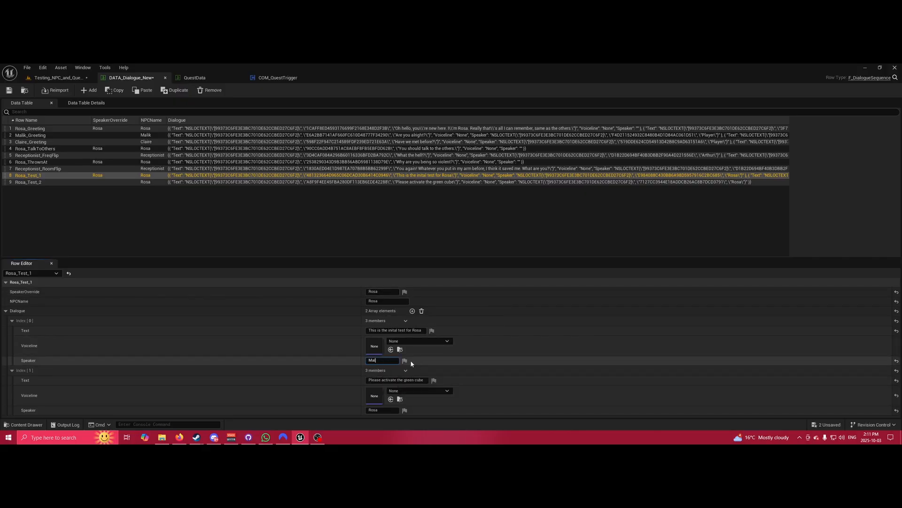
text(ik)
key(Return)
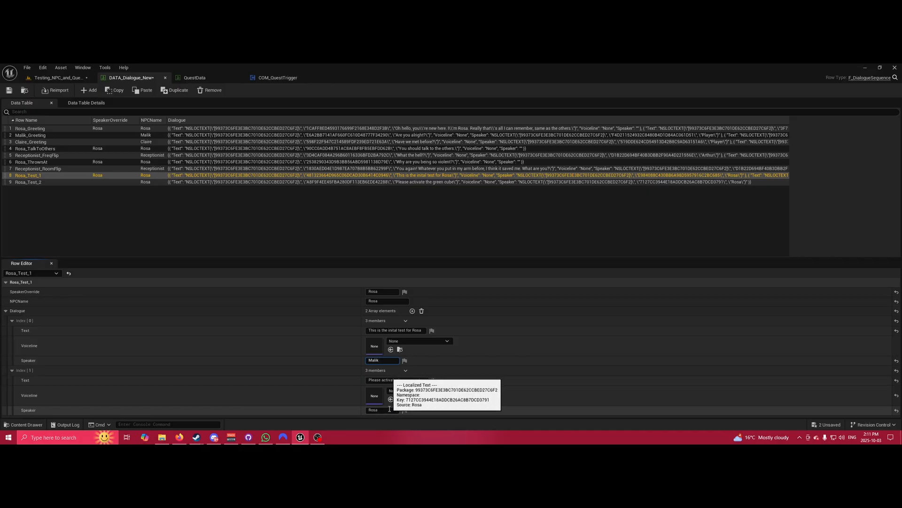
click(394, 409)
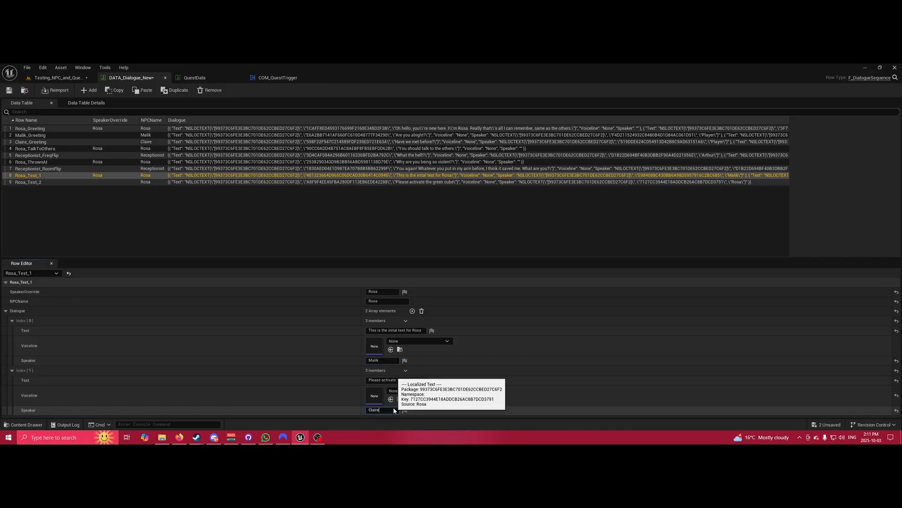
text(Claire)
key(Return)
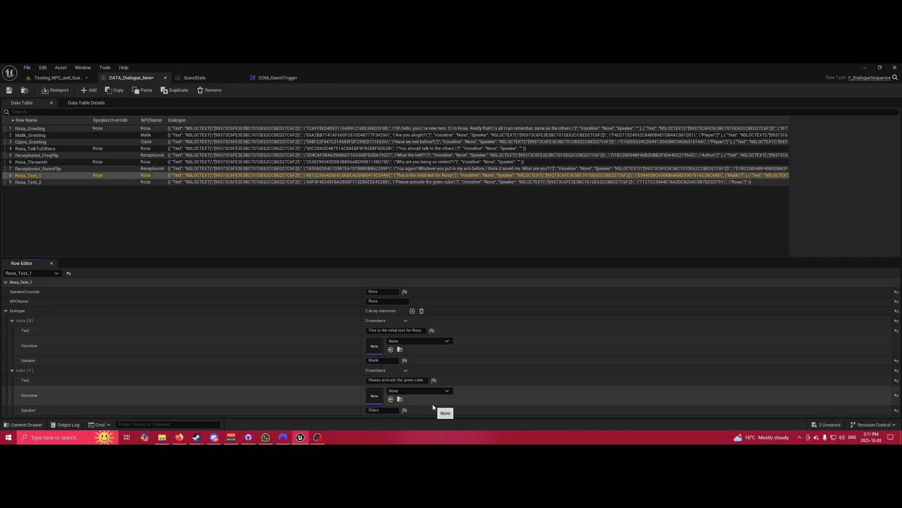
click(380, 411)
key(BackSpace)
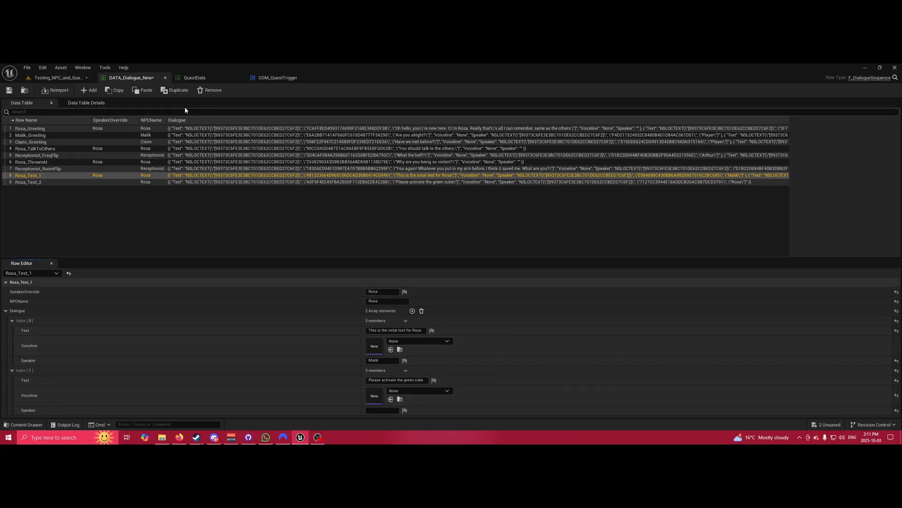
click(9, 90)
Playtest the level, walk up to Rosa and start her dialogue, then reopen DATA_Dialogue_New.
click(55, 78)
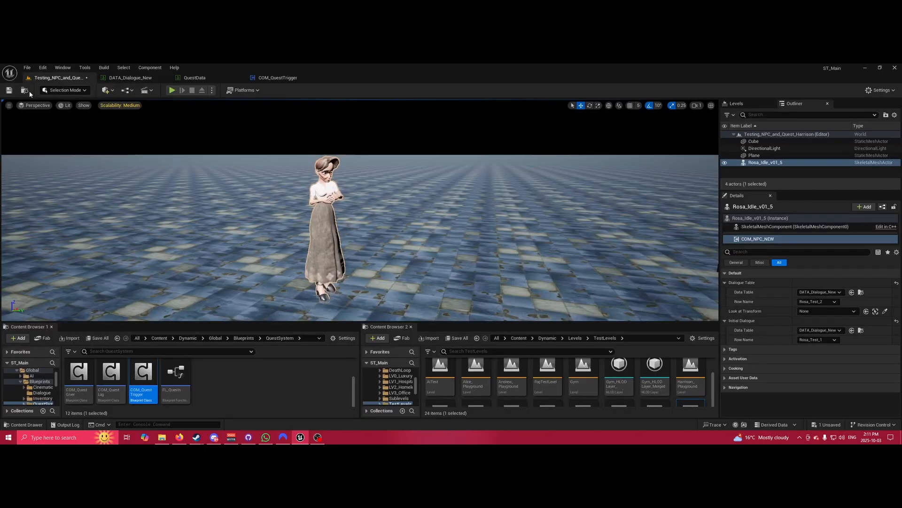
click(171, 93)
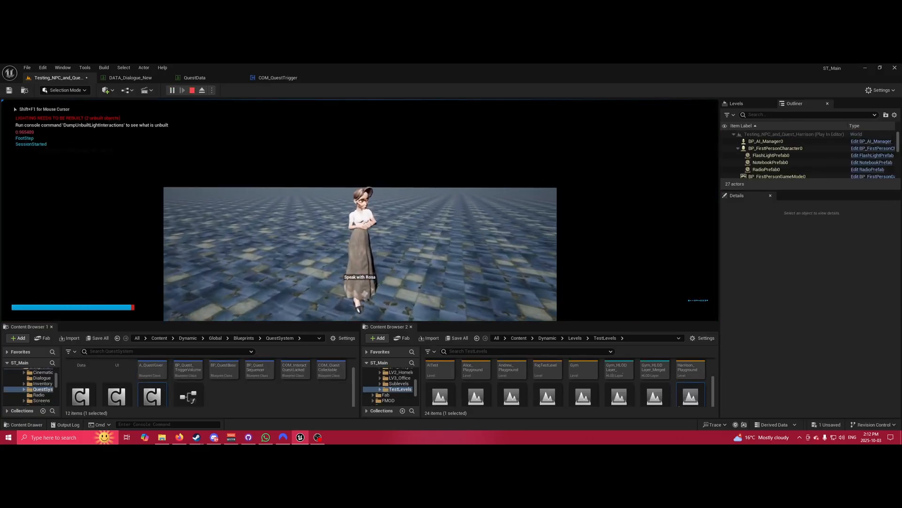
key(w)
key(e)
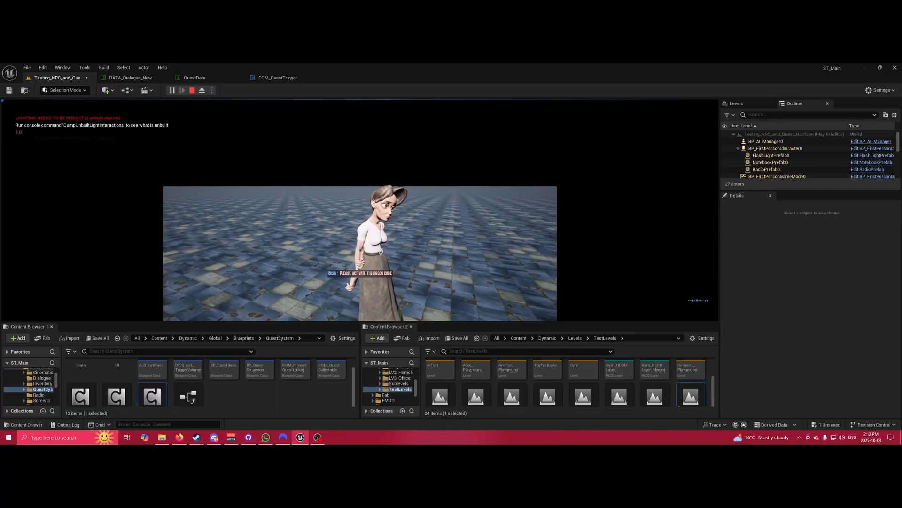
key(Escape)
click(121, 78)
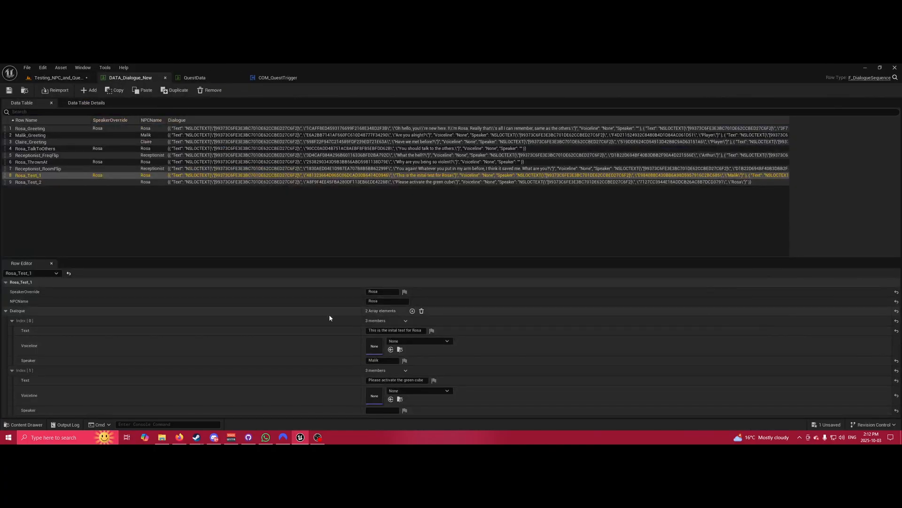
Erase Rosa_Test_1's SpeakerOverride value of Rosa.
click(371, 292)
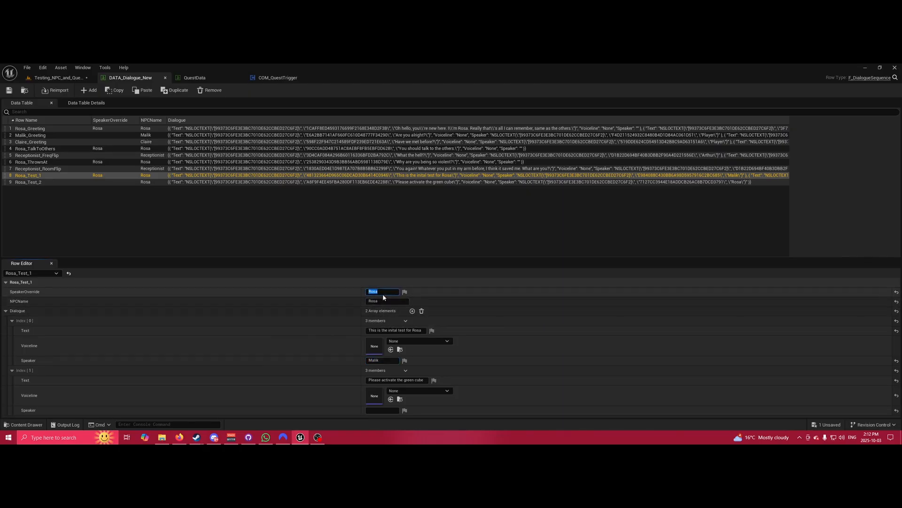
key(BackSpace)
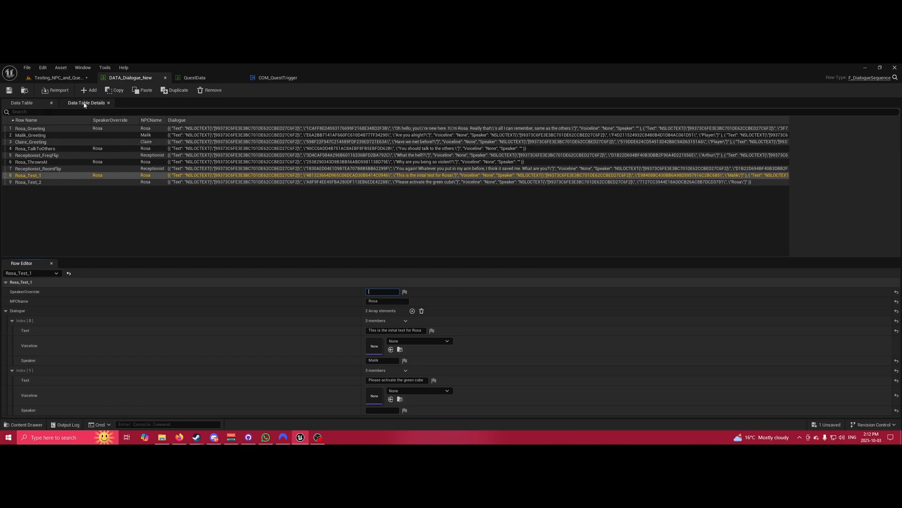
Replay the level to check Rosa's first Rosa_Test_1 line is now credited to Malik.
click(66, 77)
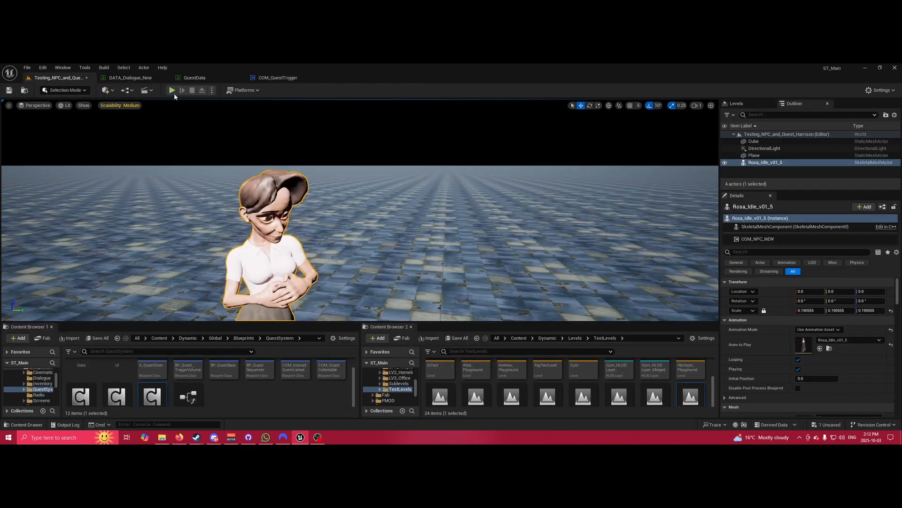
click(172, 90)
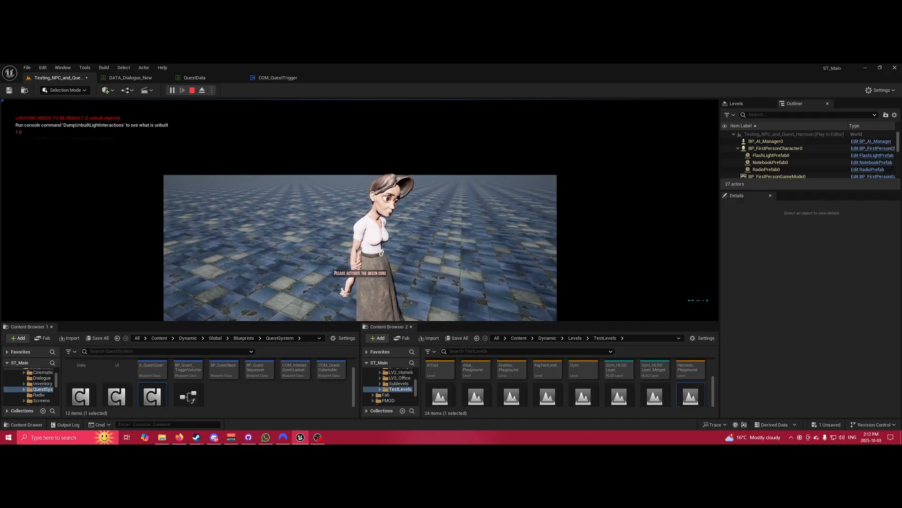
key(Escape)
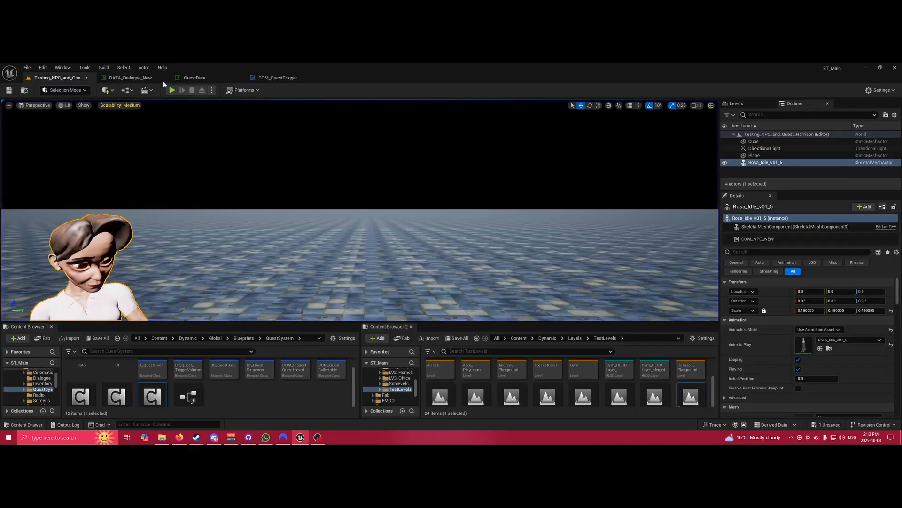
click(139, 78)
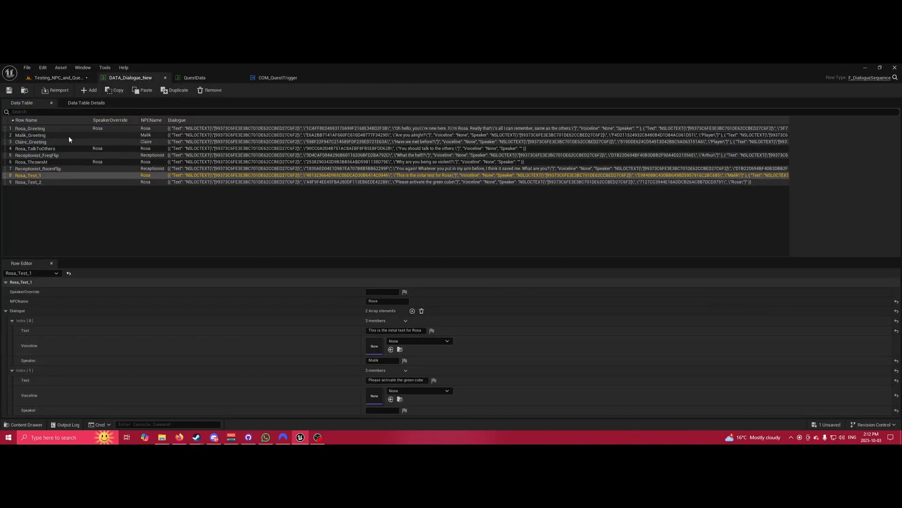
Add a new row to DATA_Dialogue_New and rename it from NewRow to Rosa_Test_3.
click(89, 90)
double_click(49, 189)
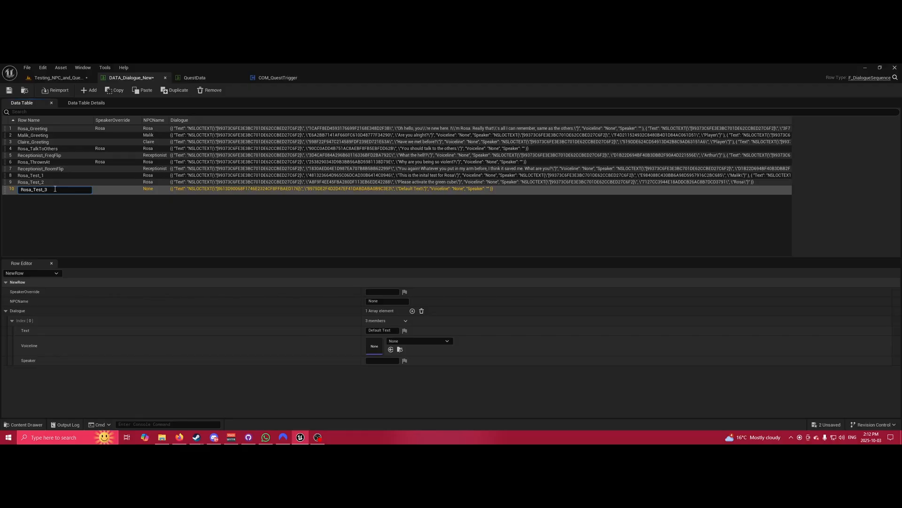
key(Return)
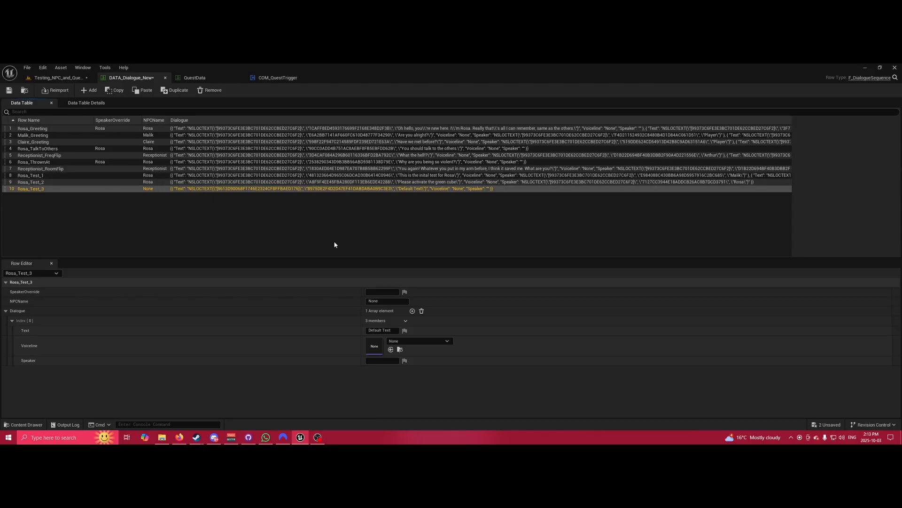
Set Rosa_Test_3's NPCName to Rosa and its first line to 'Thank you for activating the green cube'.
click(383, 301)
text(R)
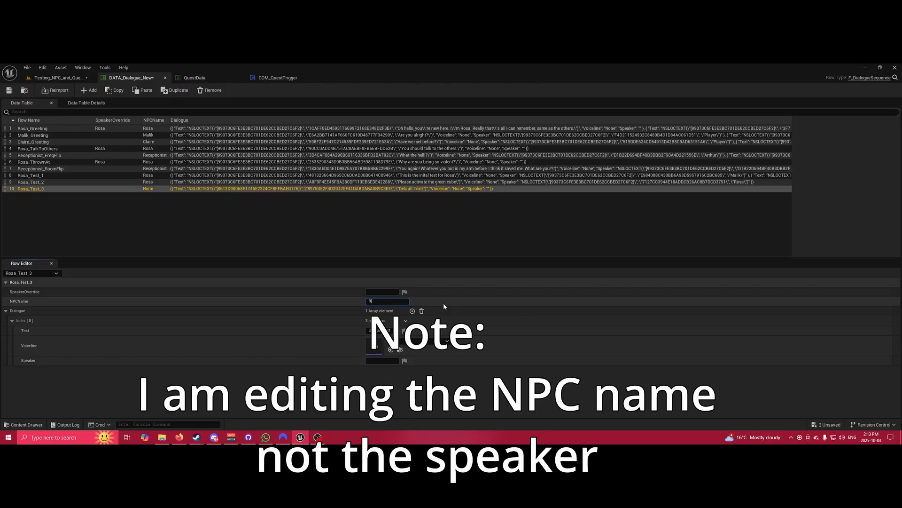
text(osa)
key(Return)
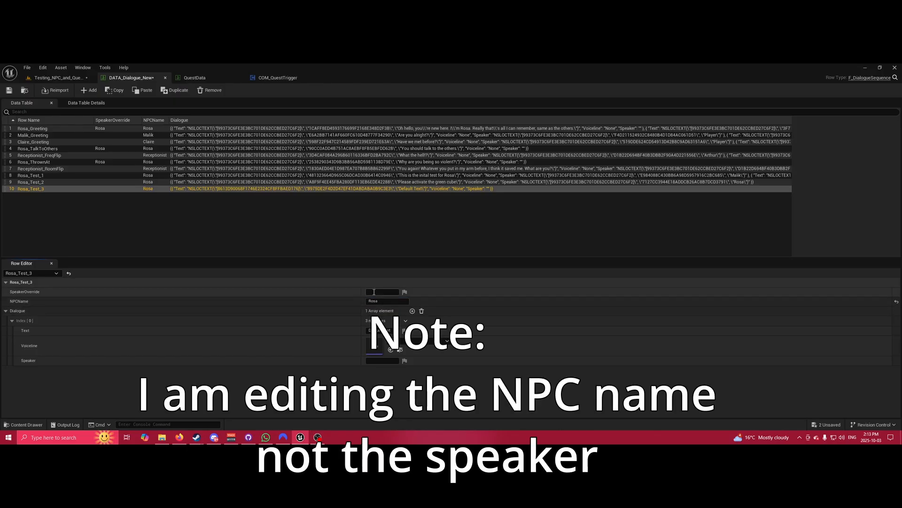
double_click(386, 331)
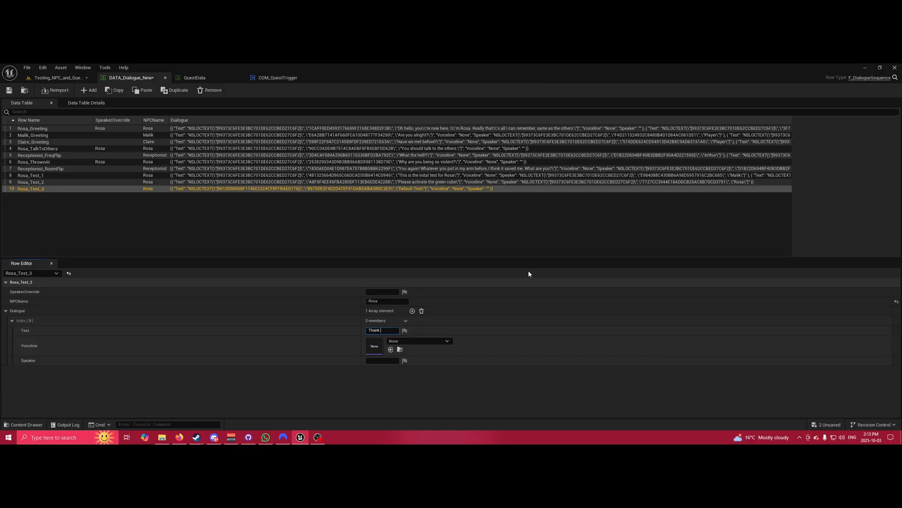
text(Thank you for activating the green cube)
key(Return)
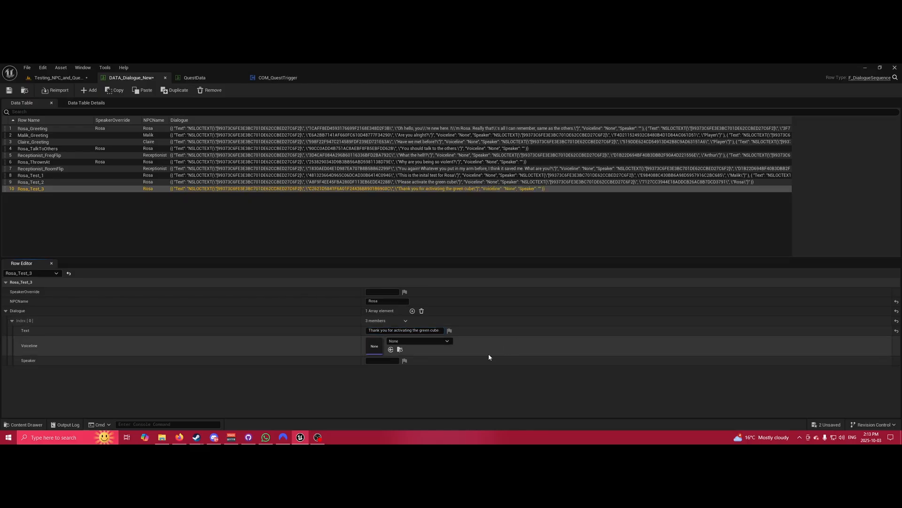
Leave the line's voiceline sound unset and make Rosa its speaker.
click(414, 341)
scroll(448, 287, down, 3)
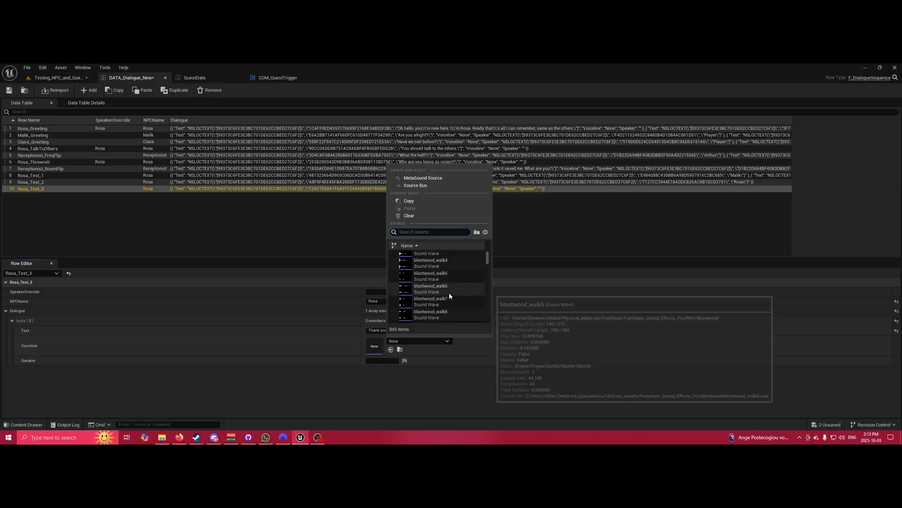
scroll(451, 303, down, 10)
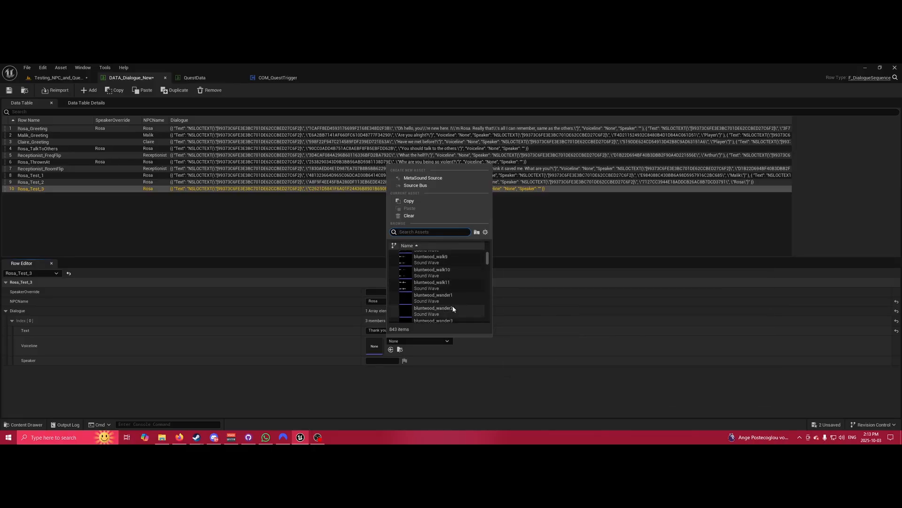
scroll(454, 303, up, 13)
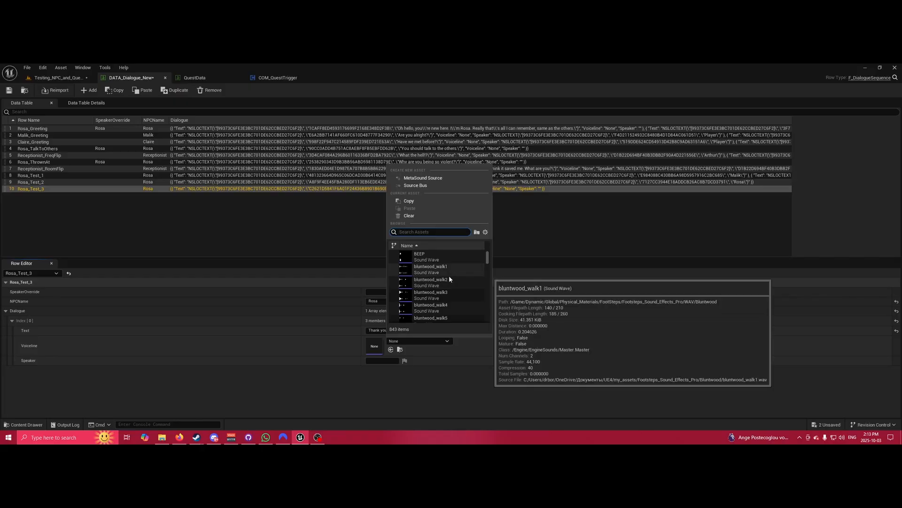
click(528, 336)
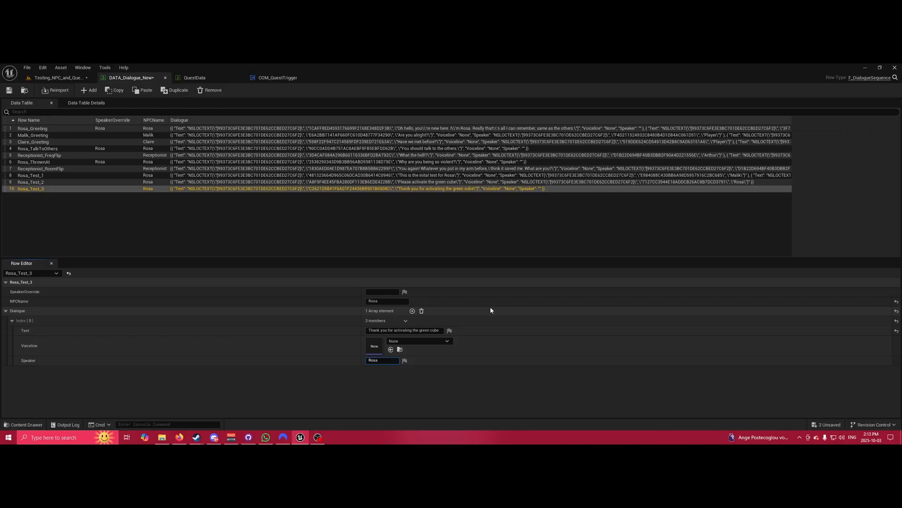
click(507, 352)
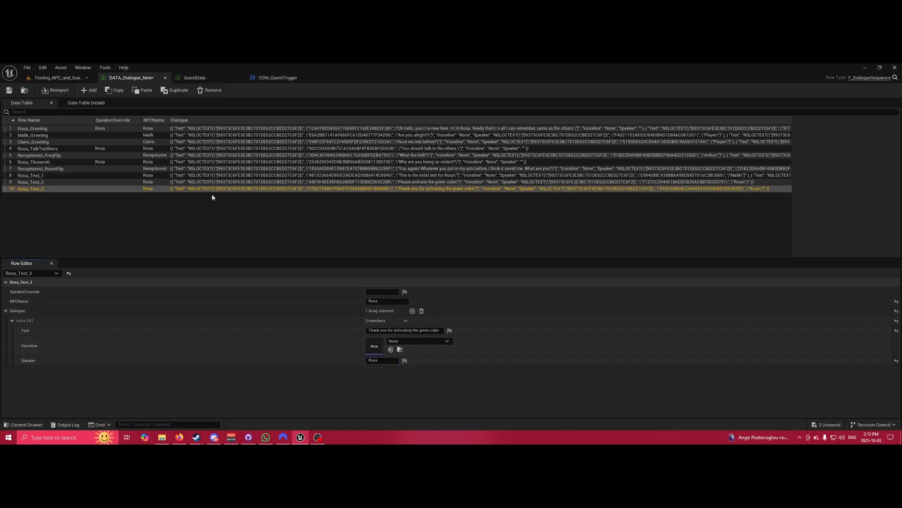
Save the dialogue data table and check Rosa's NPC dialogue settings back in the level.
click(9, 90)
click(55, 78)
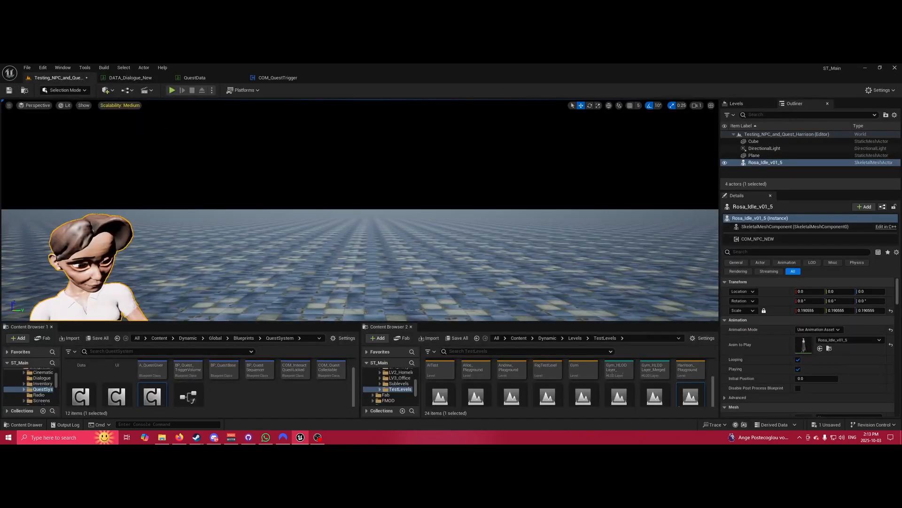
right_drag(360, 210, 358, 229)
key(s)
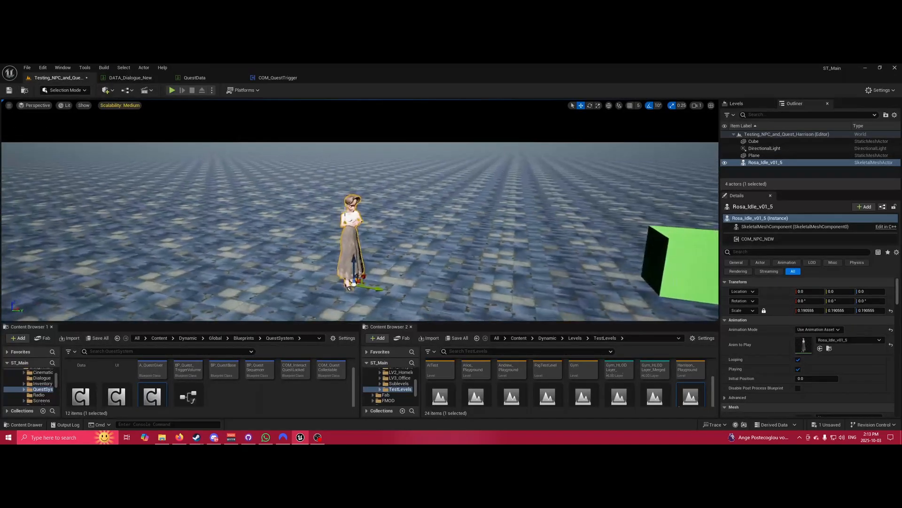
mouse_move(417, 224)
right_down()
mouse_move(450, 226)
mouse_move(417, 226)
right_up()
key(w)
key(s)
click(757, 239)
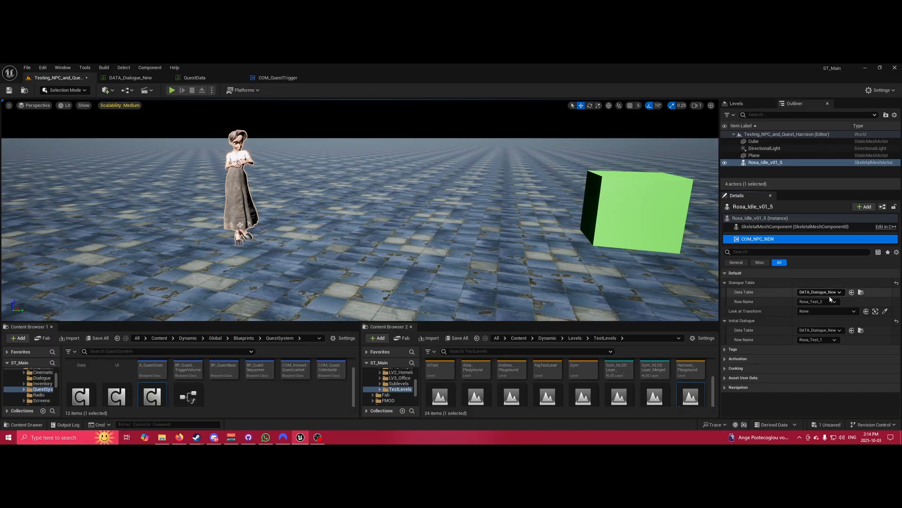
Select the green Cube, frame it in the viewport and show its static mesh properties.
click(631, 231)
right_drag(631, 231, 582, 247)
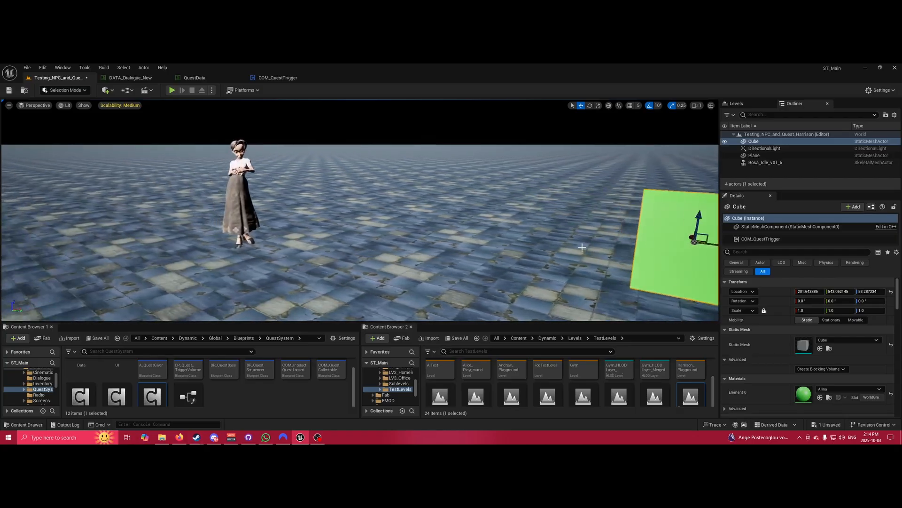
click(254, 175)
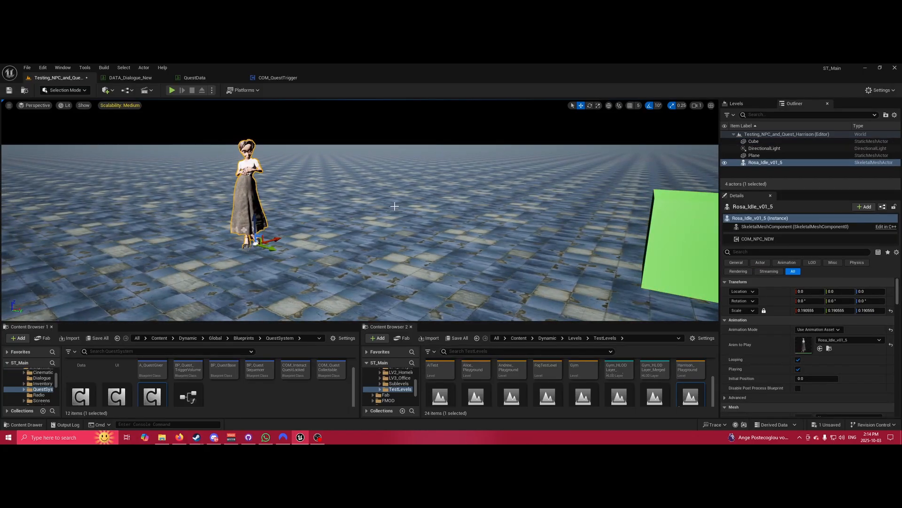
right_drag(394, 206, 360, 206)
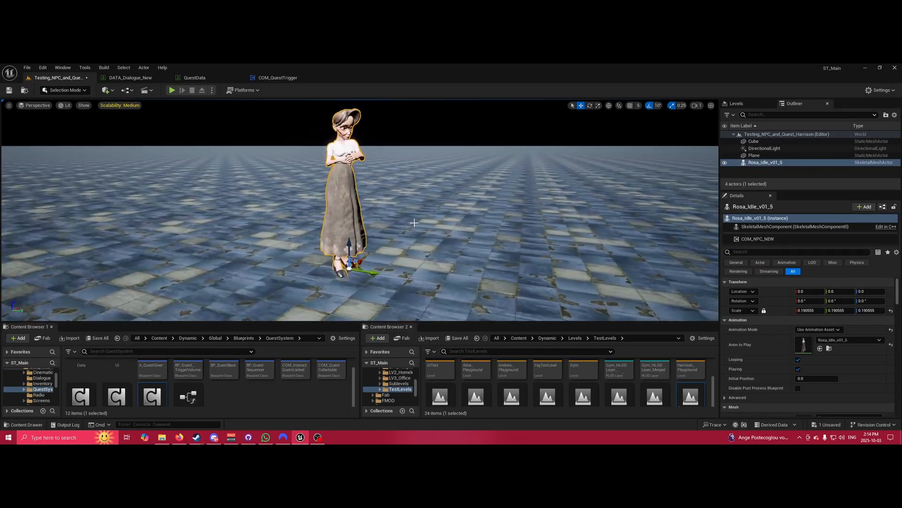
right_drag(425, 226, 499, 221)
click(480, 223)
click(789, 227)
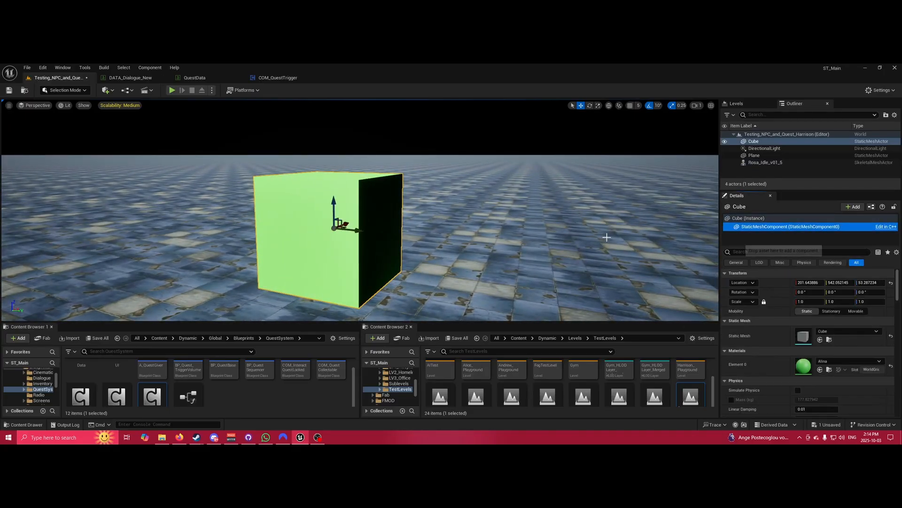
right_drag(338, 225, 325, 263)
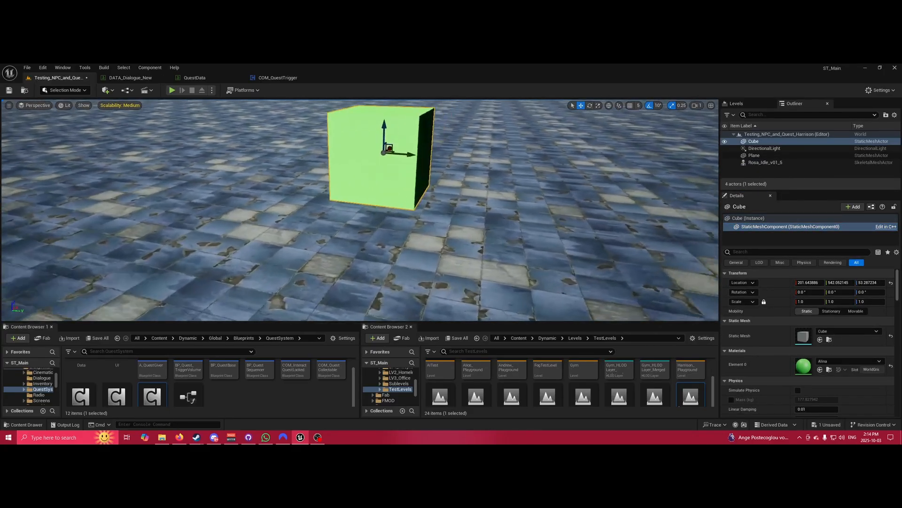
right_drag(658, 231, 661, 225)
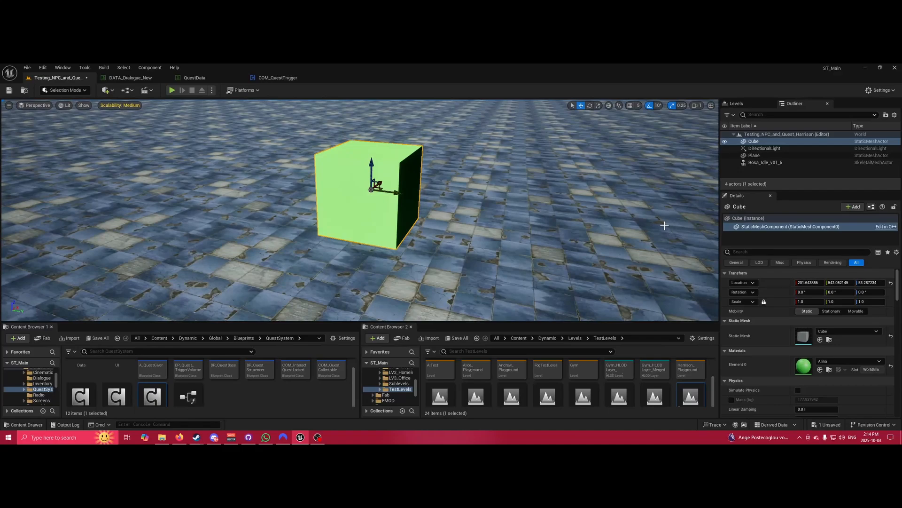
Add a COM_InteractDialogueChange component to the Cube via a 'com_inta' search, keeping its default name.
click(854, 207)
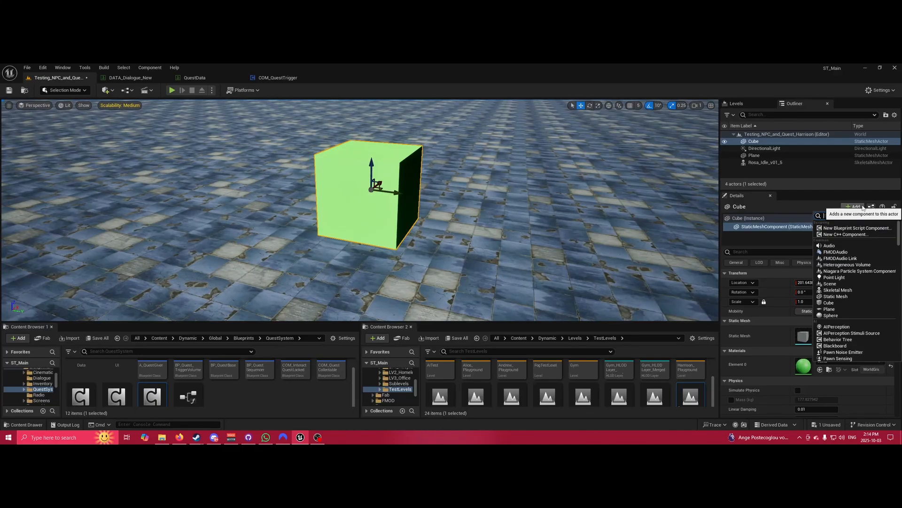
text(com)
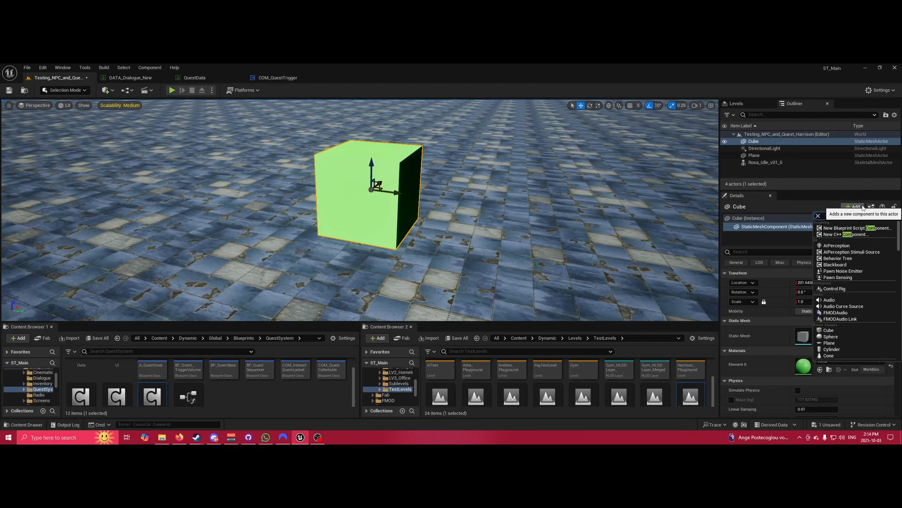
text(-)
key(BackSpace)
text(-)
key(BackSpace)
text(_)
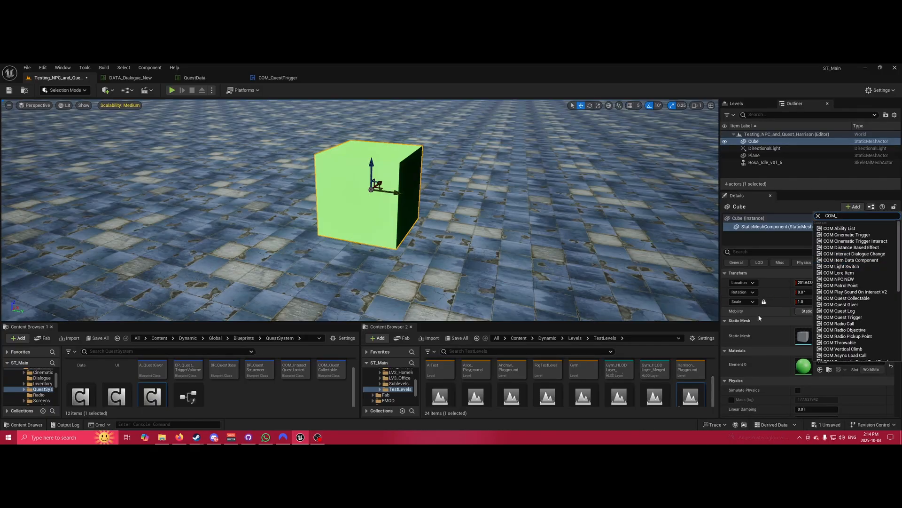
text(inta)
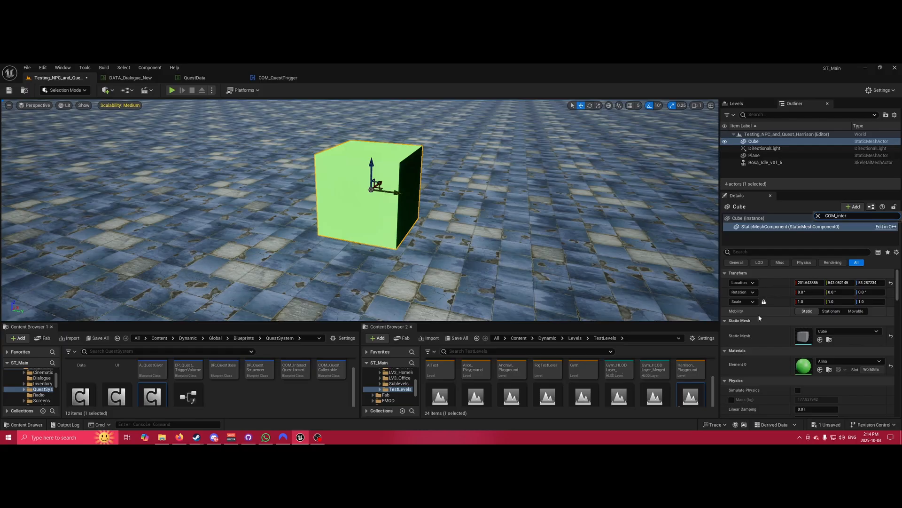
click(870, 232)
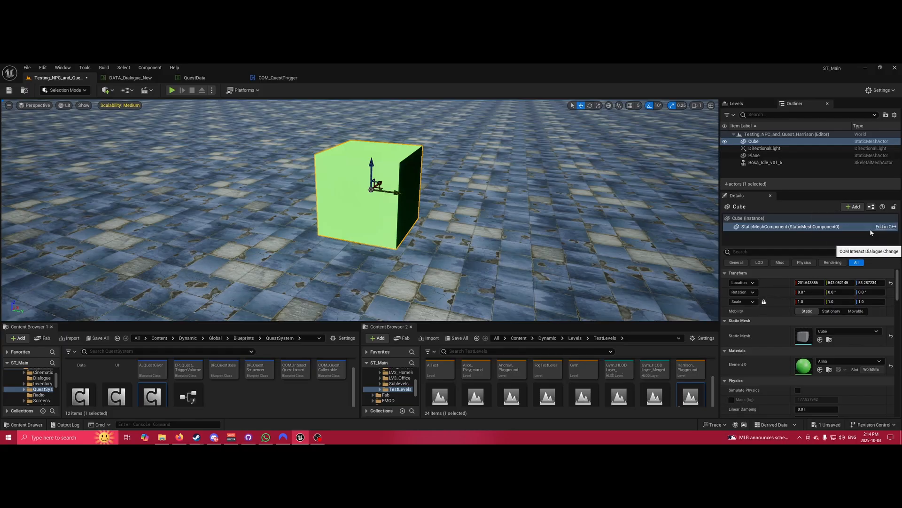
click(816, 270)
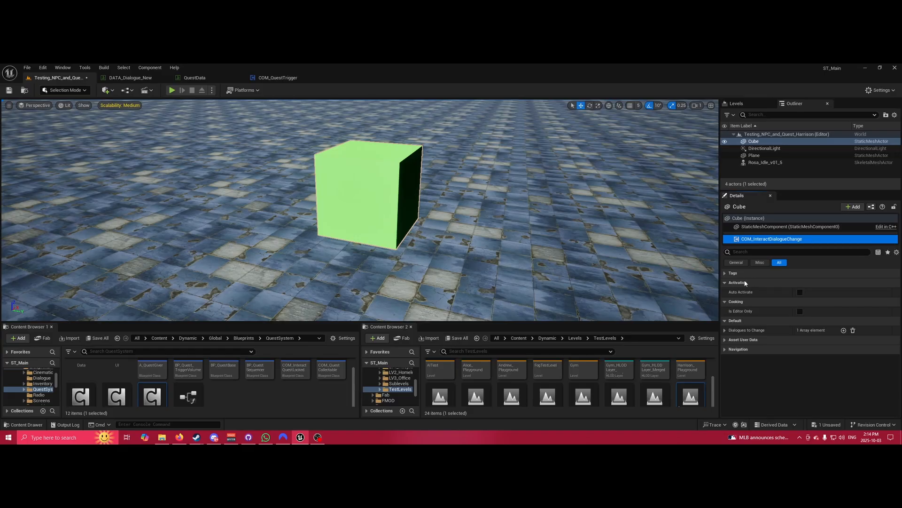
Point the first Dialogues to Change entry at row Rosa_Test_3, then select Rosa.
click(725, 330)
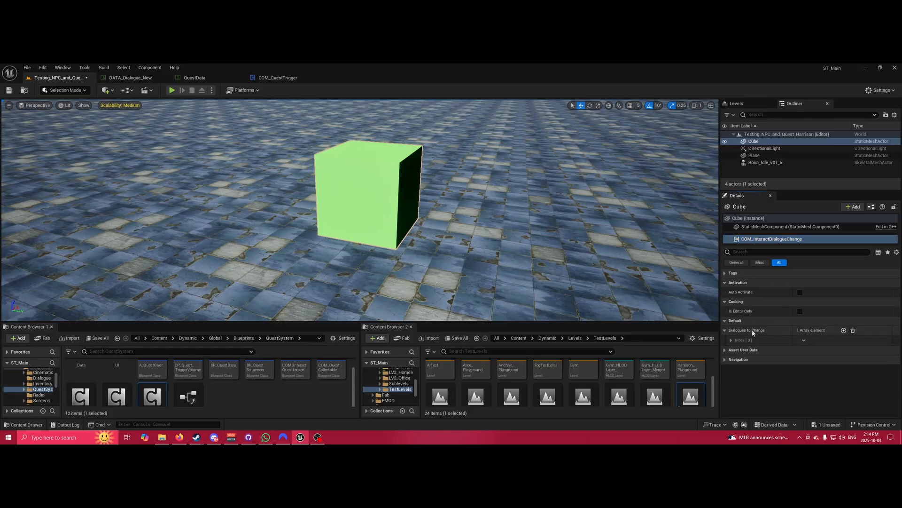
click(731, 339)
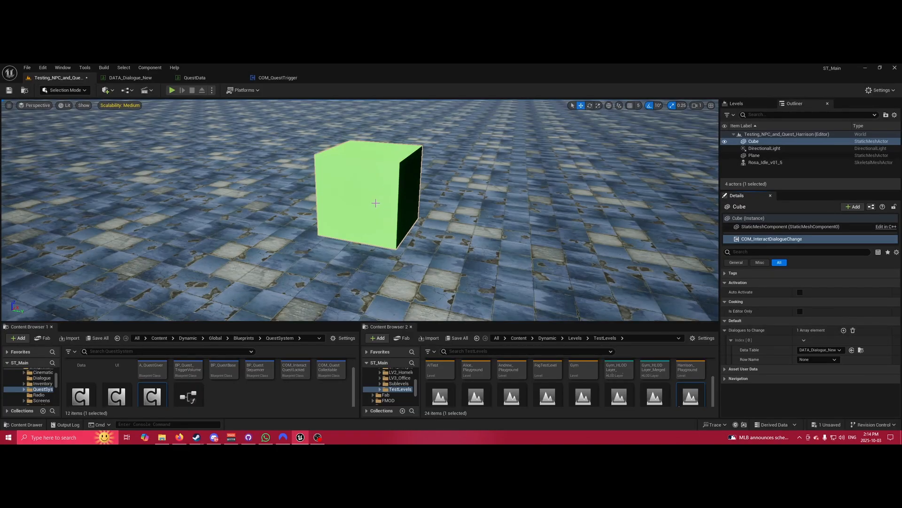
click(820, 360)
click(822, 347)
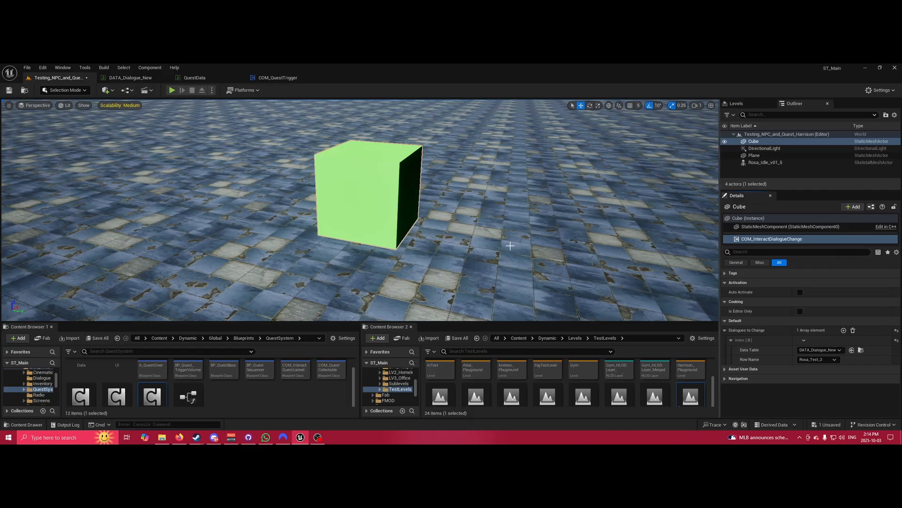
right_drag(510, 245, 379, 199)
click(276, 154)
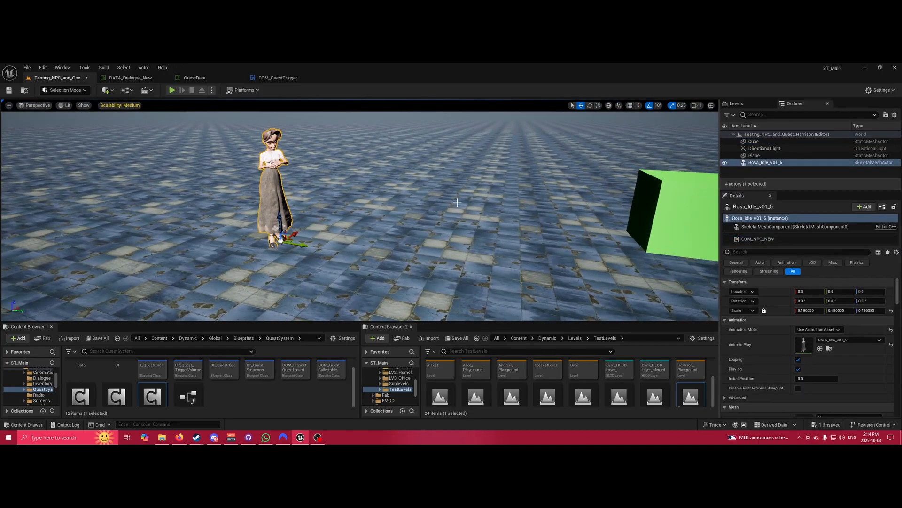
click(762, 239)
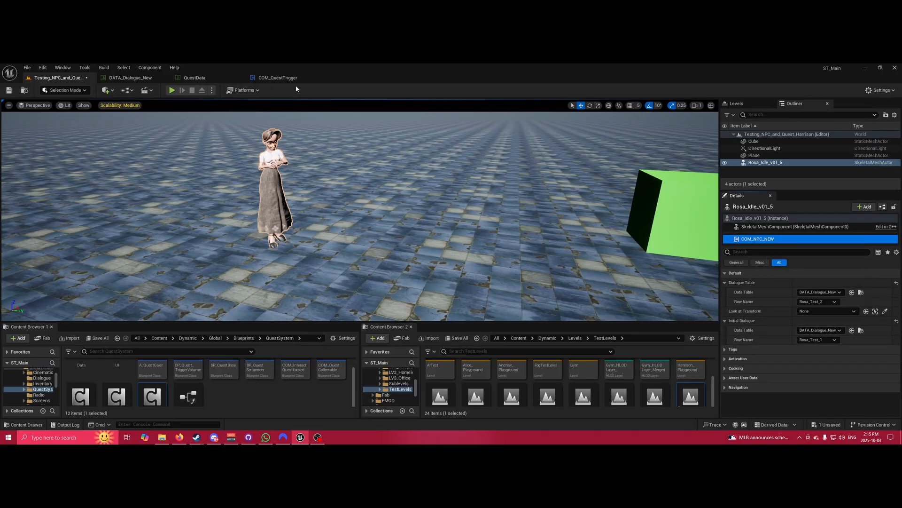
click(132, 77)
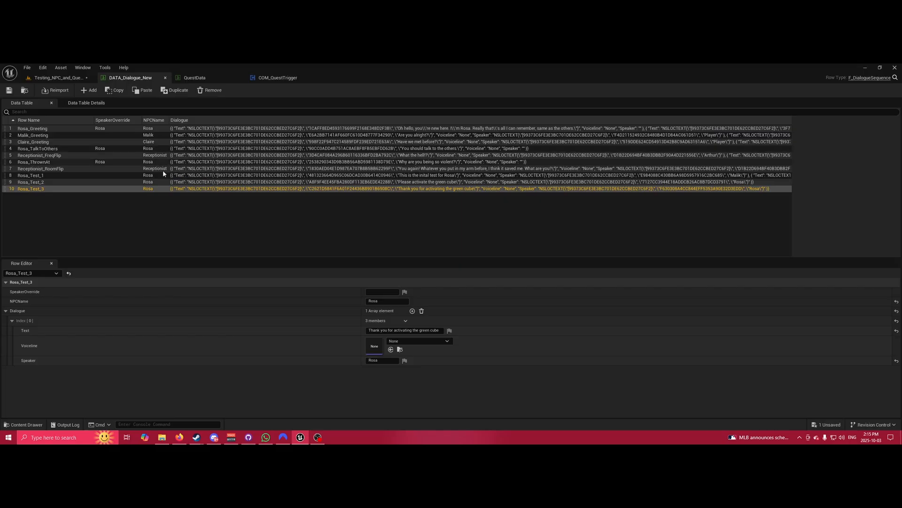
click(150, 177)
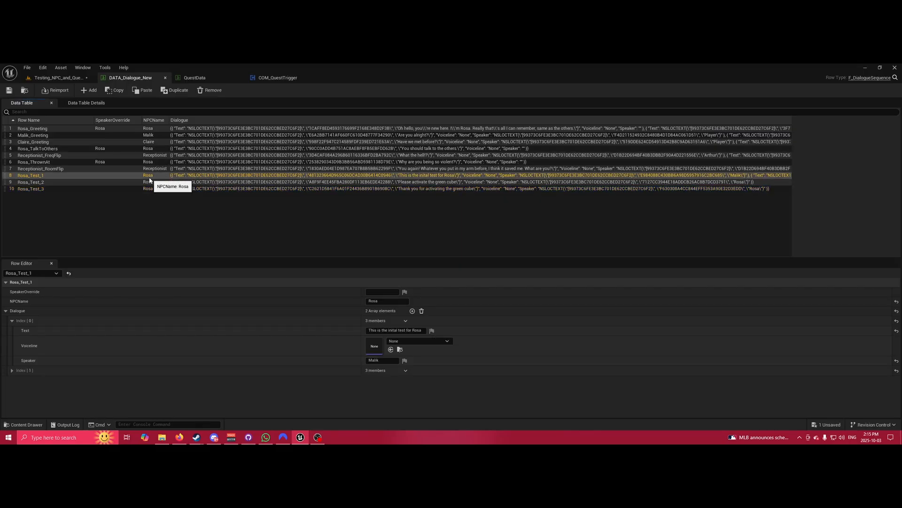
click(70, 79)
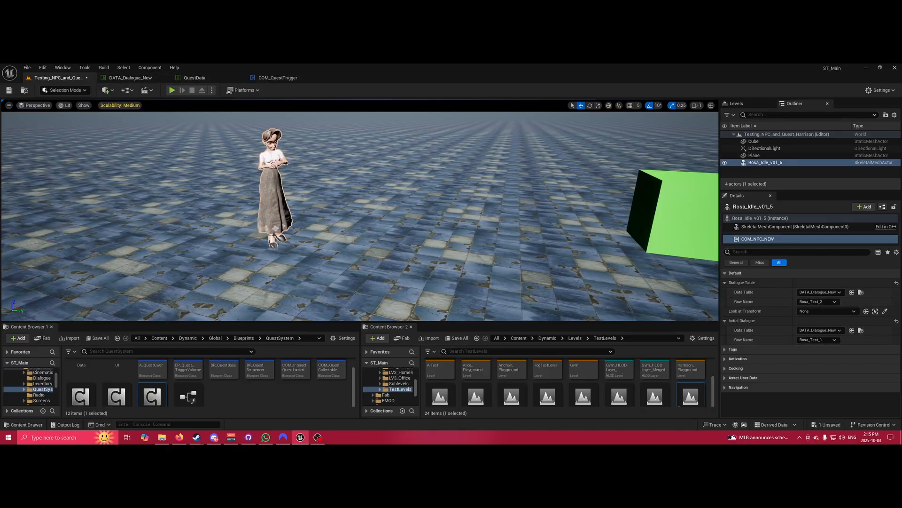
click(676, 214)
click(795, 238)
key(f)
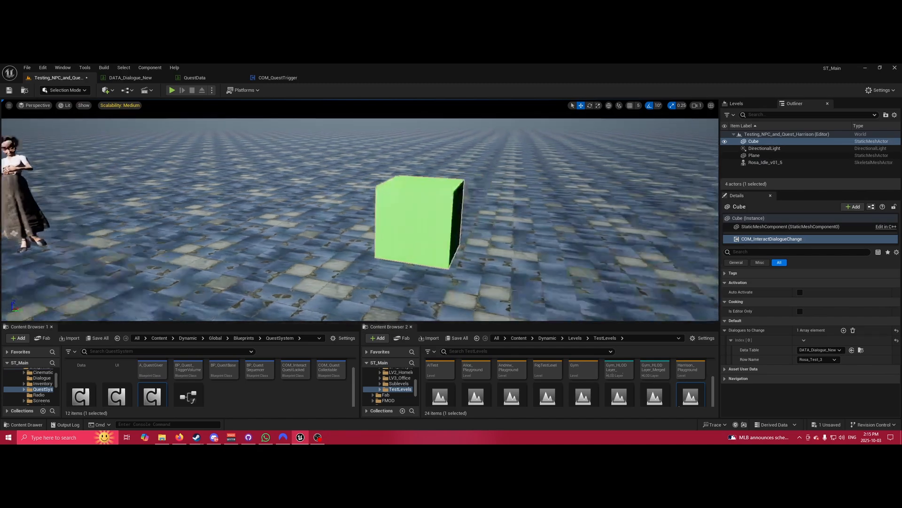
key(w)
right_drag(333, 154, 298, 152)
key(s)
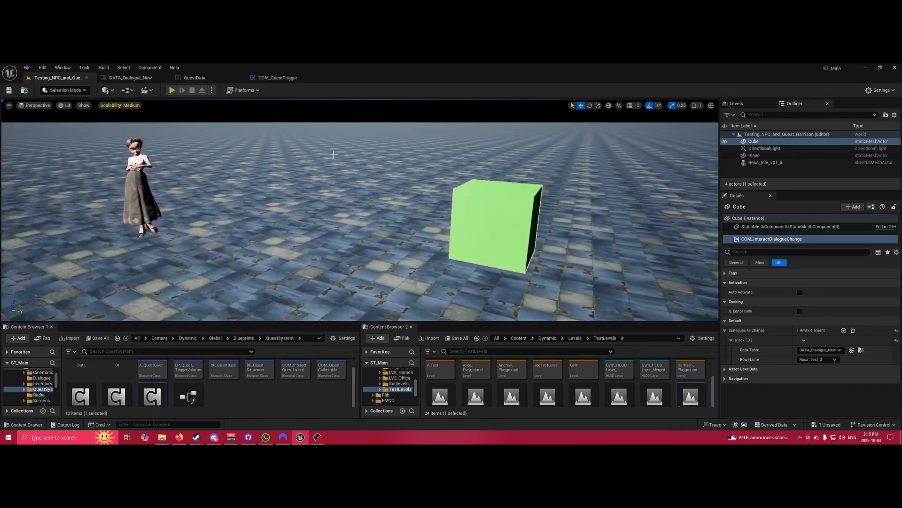
click(137, 173)
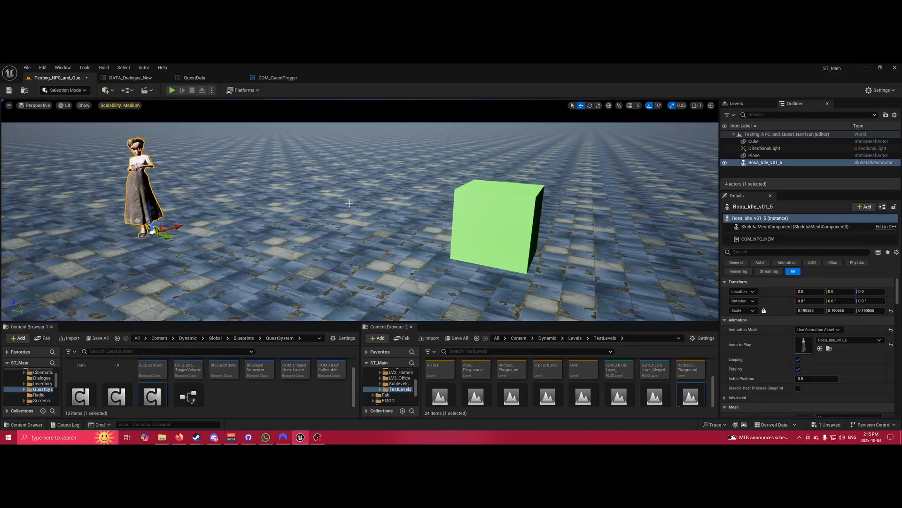
click(130, 77)
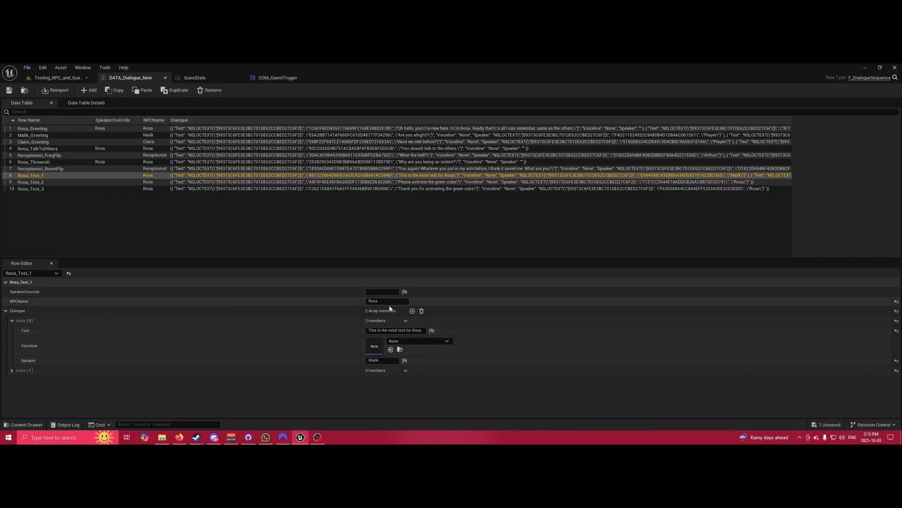
click(62, 78)
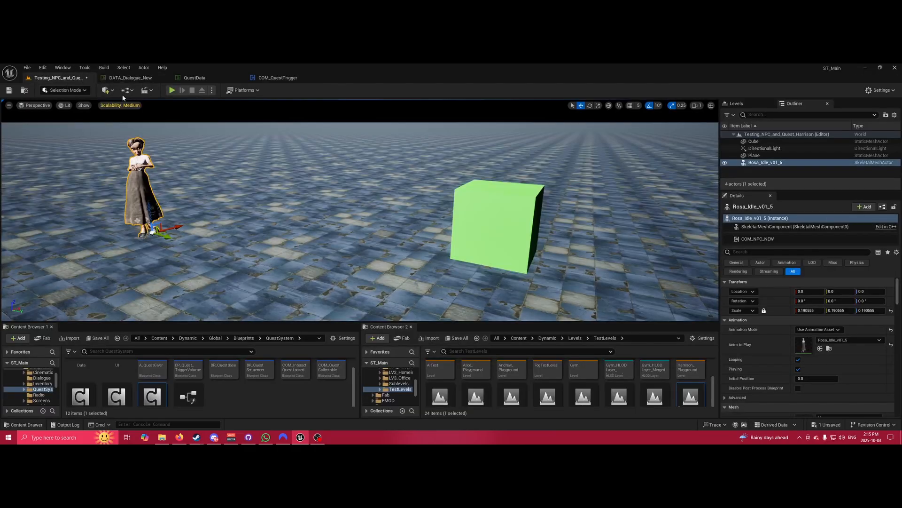
click(173, 91)
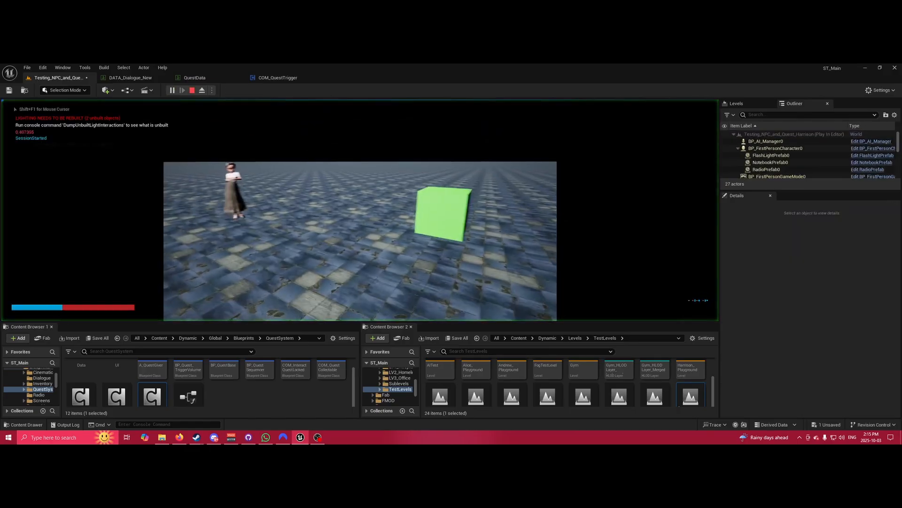
key(w)
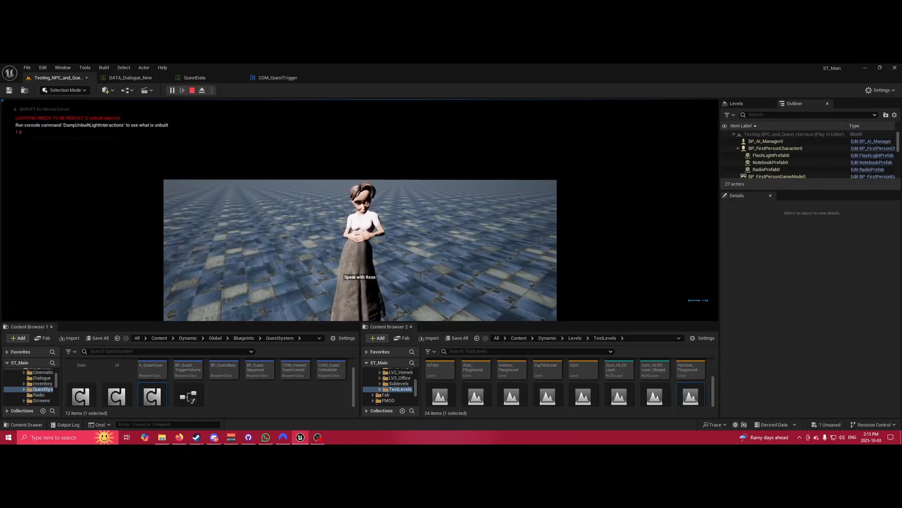
key(e)
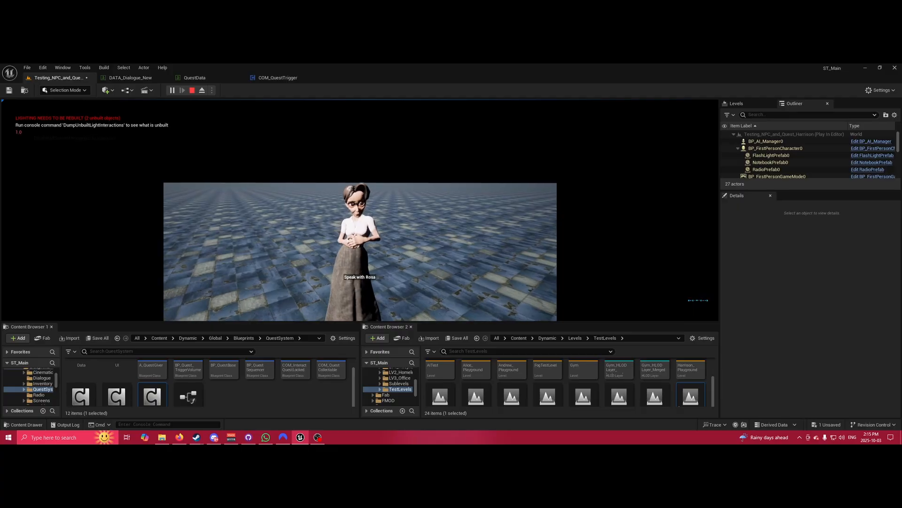
key(e)
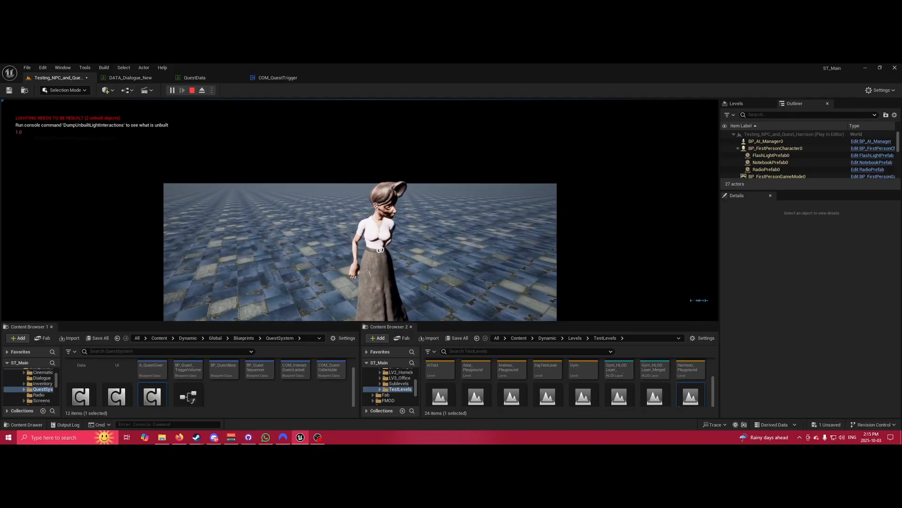
key(Escape)
Set Rosa_Test_1's SpeakerOverride to Rosa in DATA_Dialogue_New and go back to the level.
click(152, 79)
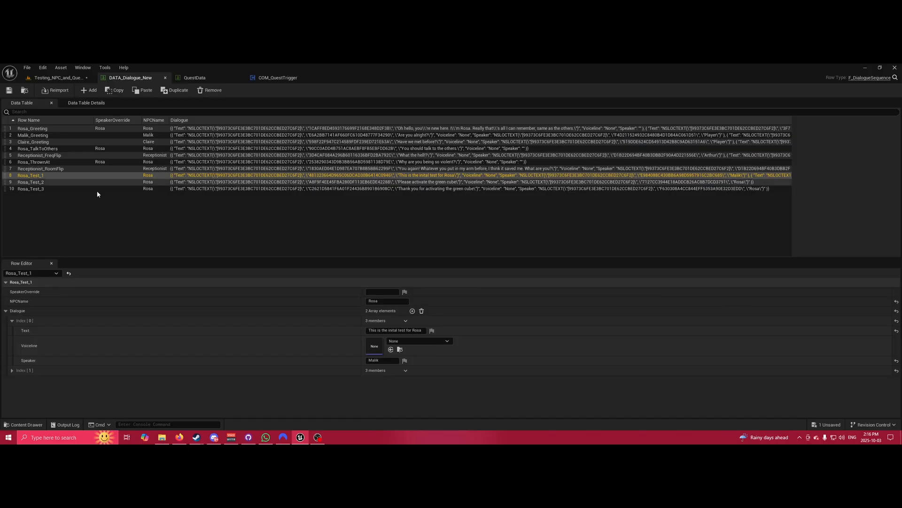
click(377, 291)
text(Rosa)
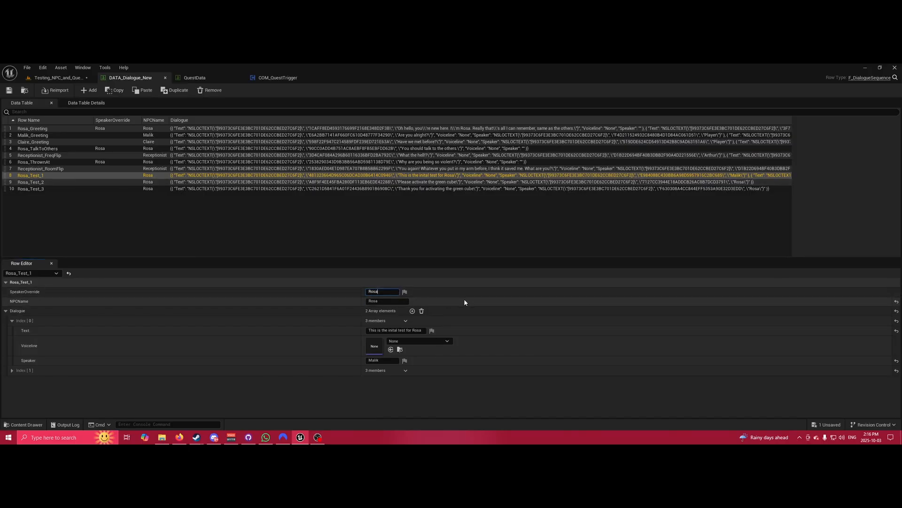
key(Return)
click(87, 183)
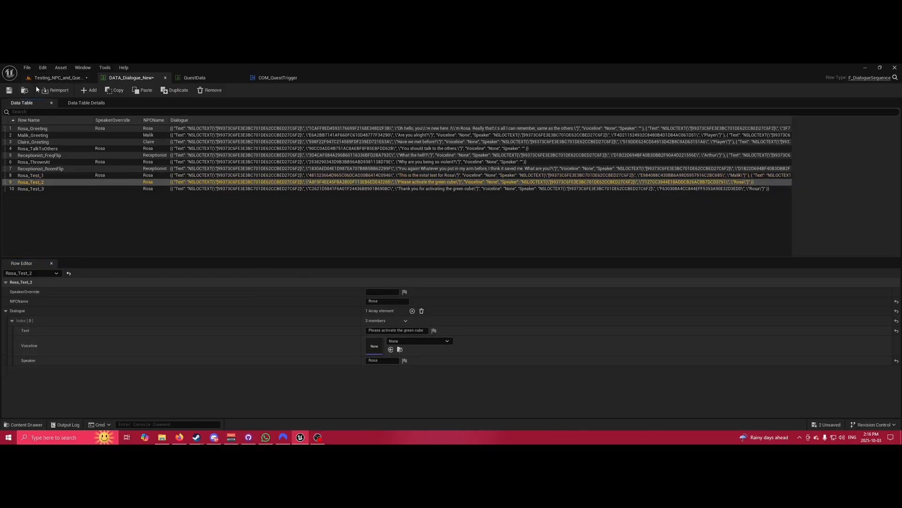
click(52, 79)
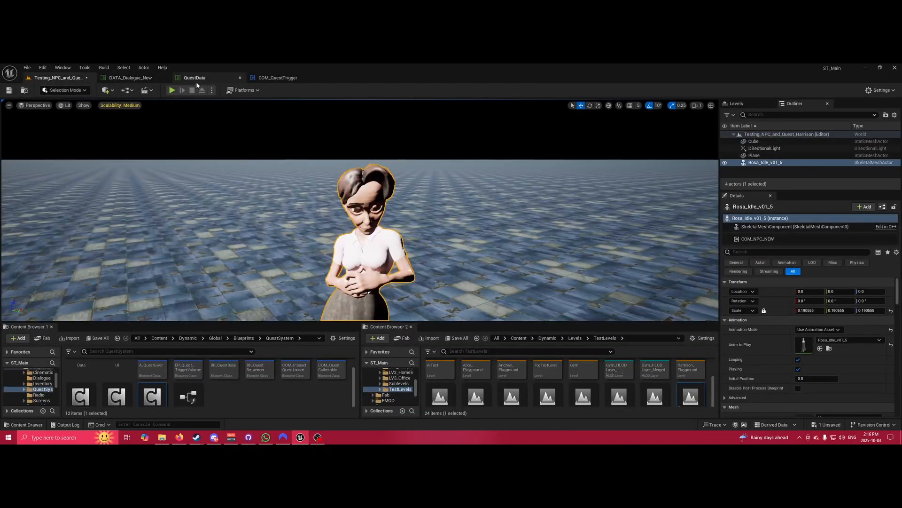
click(172, 90)
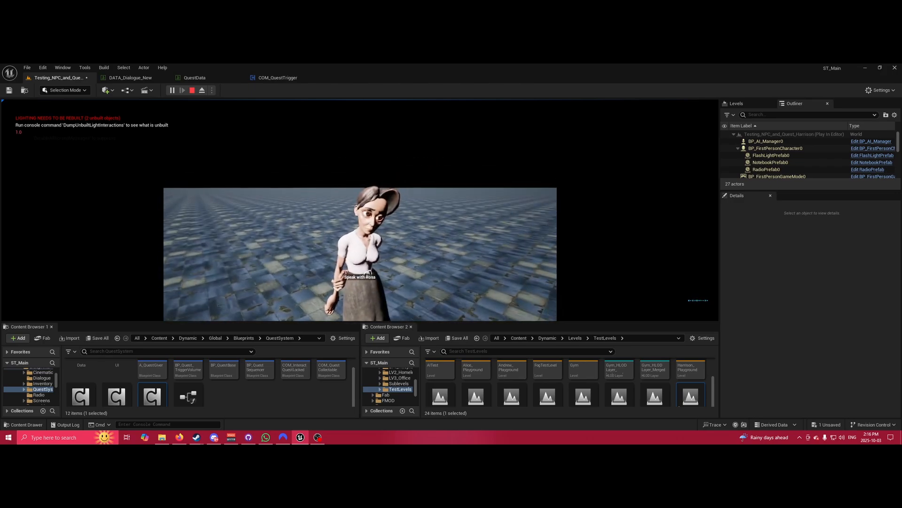
key(e)
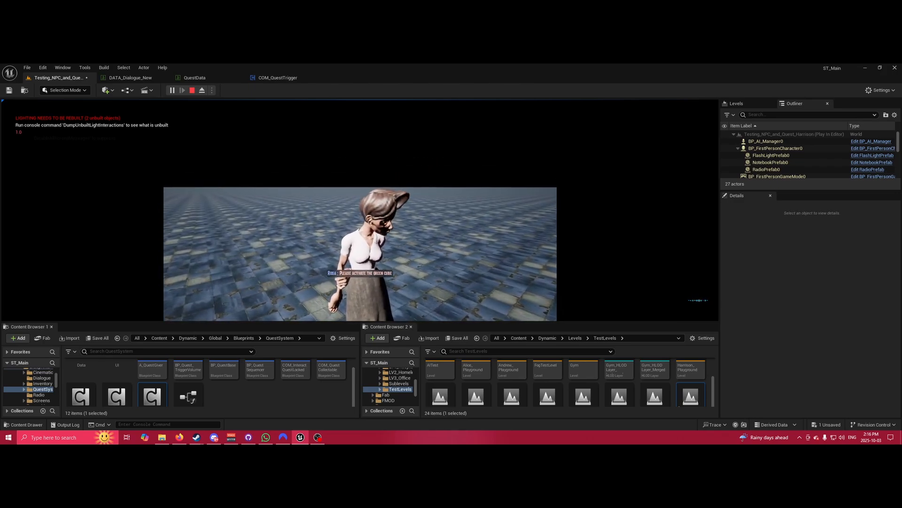
Leave the running game and look through rows Rosa_Test_1, 2 and 3 in DATA_Dialogue_New.
key(shift+F1)
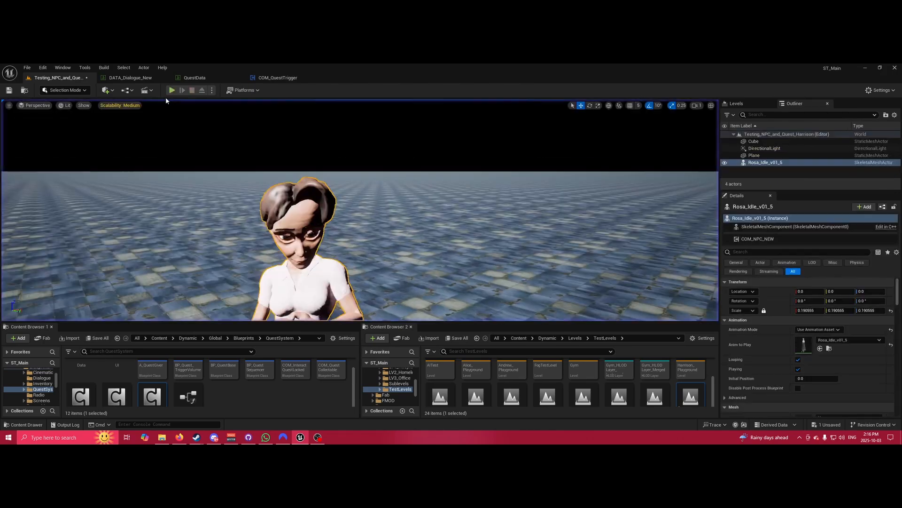
click(135, 80)
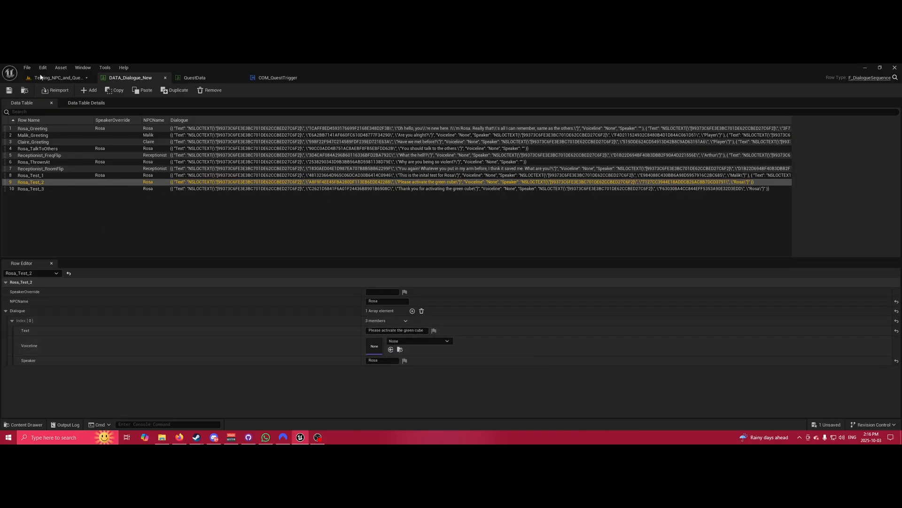
click(79, 175)
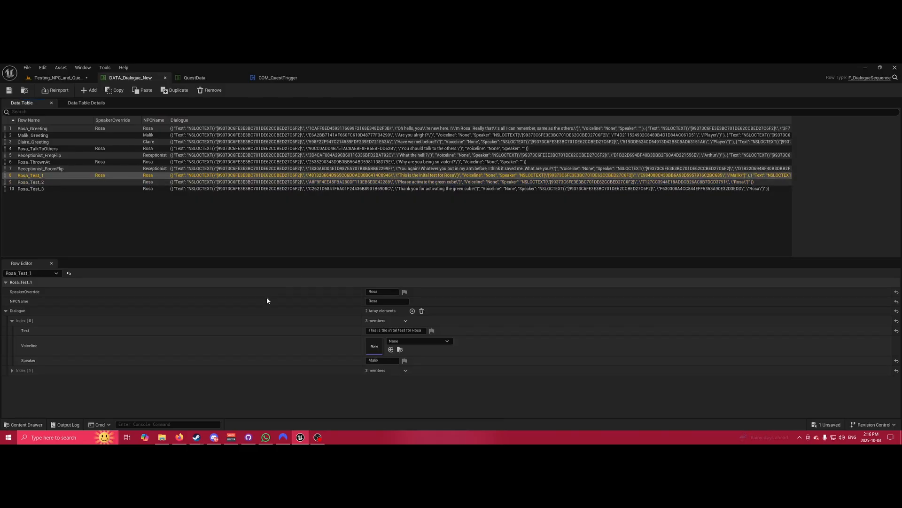
click(12, 370)
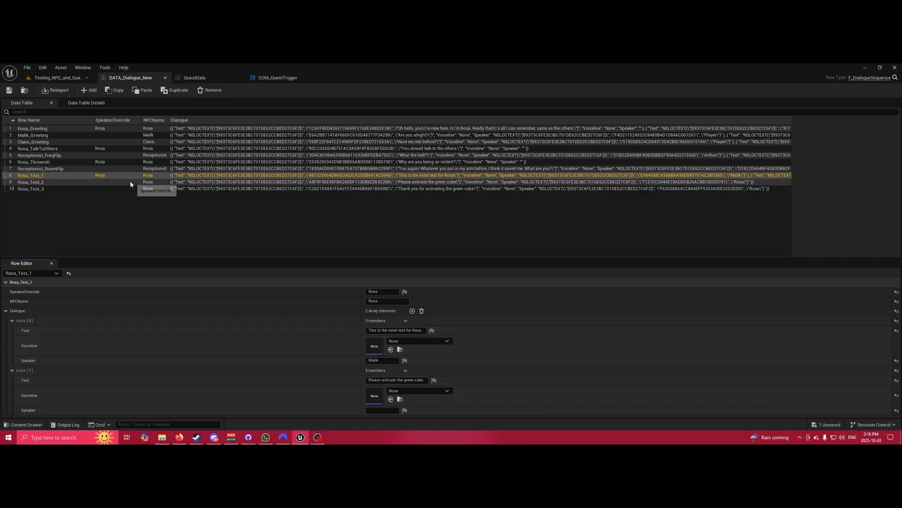
click(77, 182)
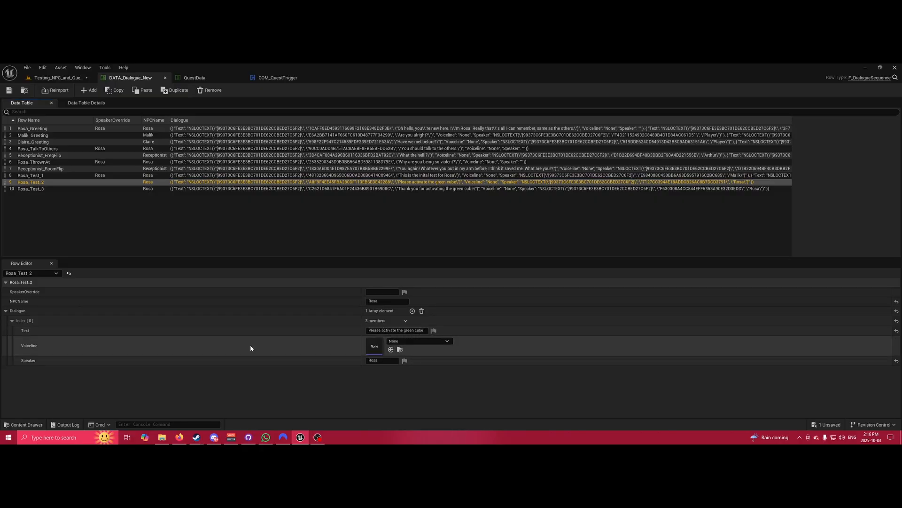
click(71, 189)
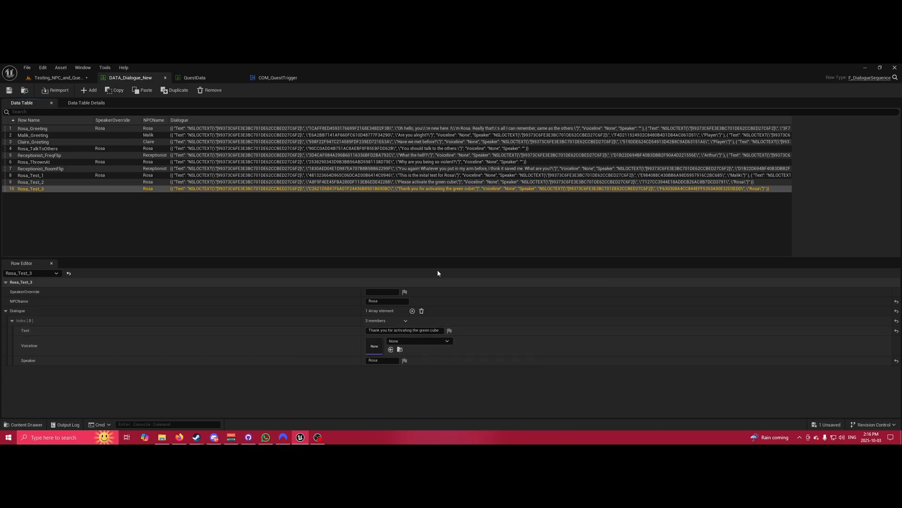
Back in the level, select the Cube and show its COM_InteractDialogueChange settings.
click(74, 78)
mouse_move(374, 214)
right_down()
mouse_move(399, 254)
mouse_move(373, 214)
right_up()
click(373, 214)
click(772, 239)
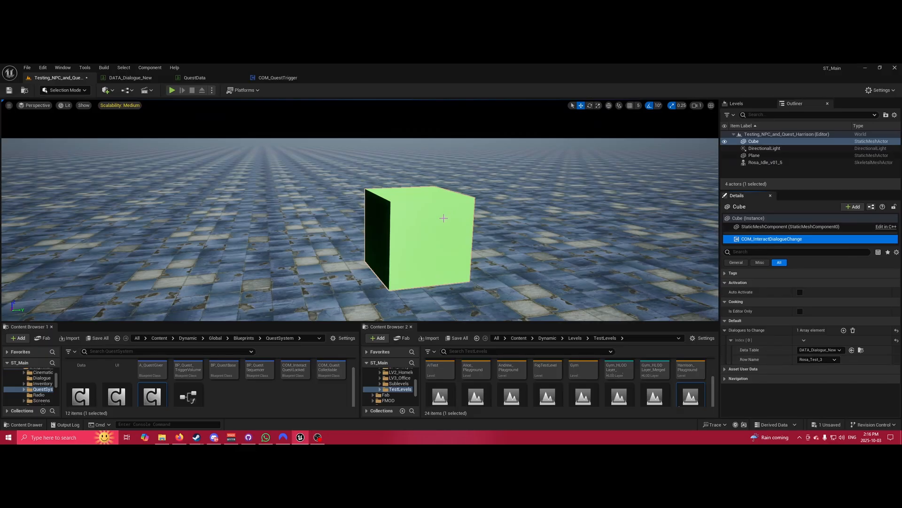
right_drag(280, 197, 277, 199)
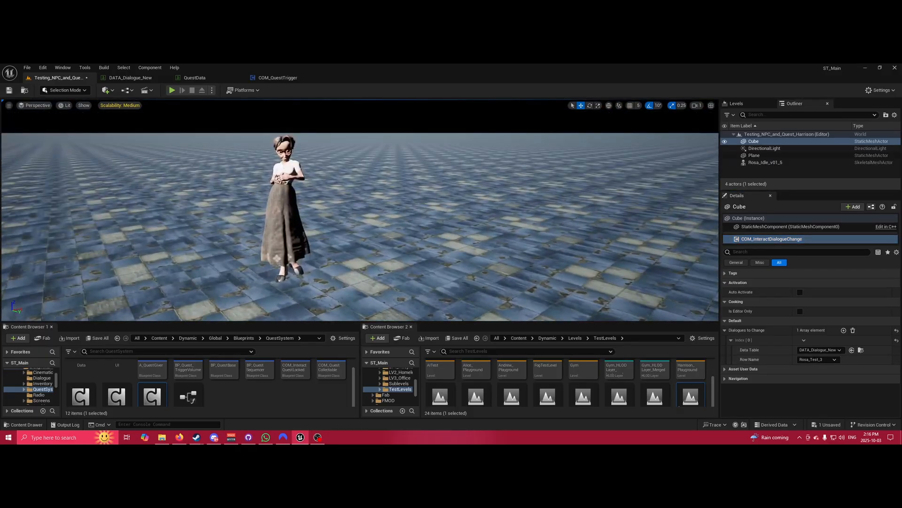
click(281, 197)
right_drag(398, 185, 289, 147)
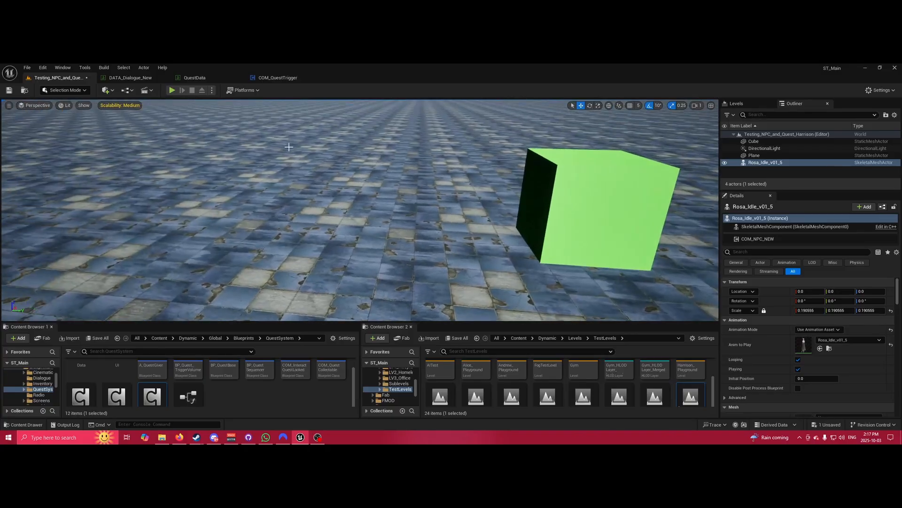
key(alt+p)
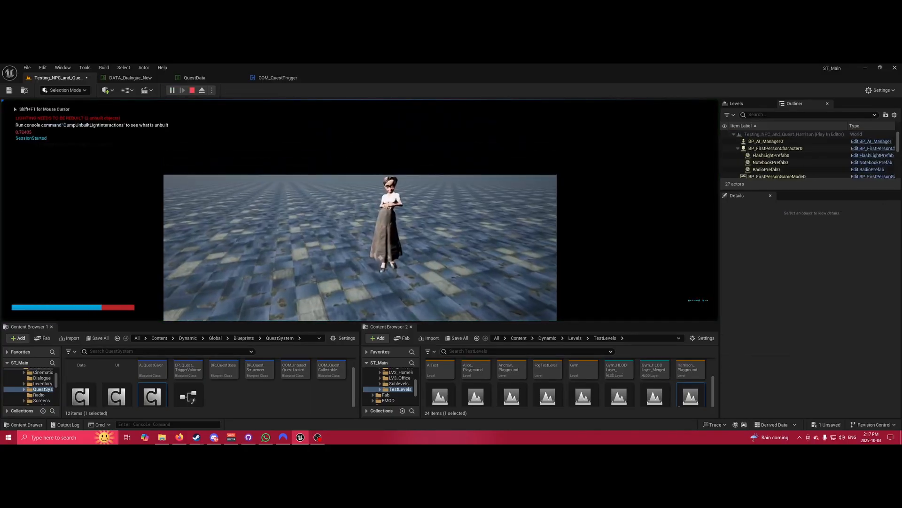
key(w)
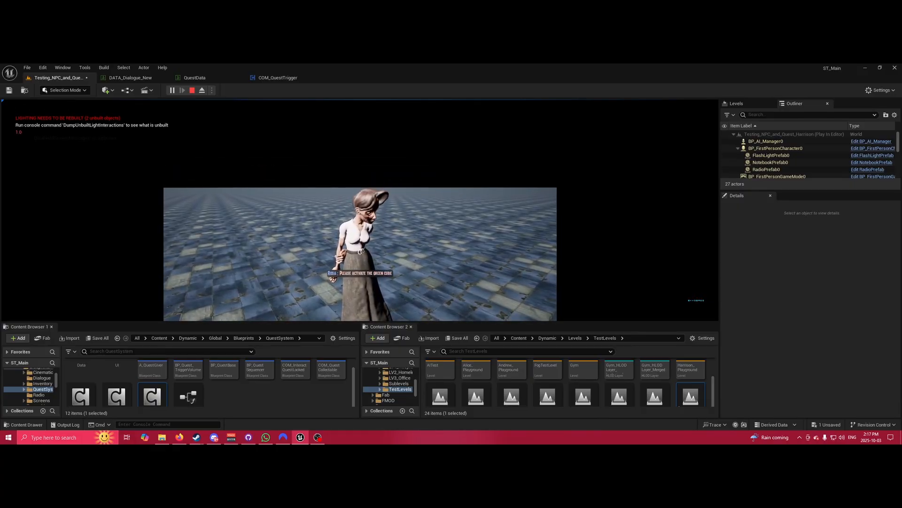
key(w)
key(w)
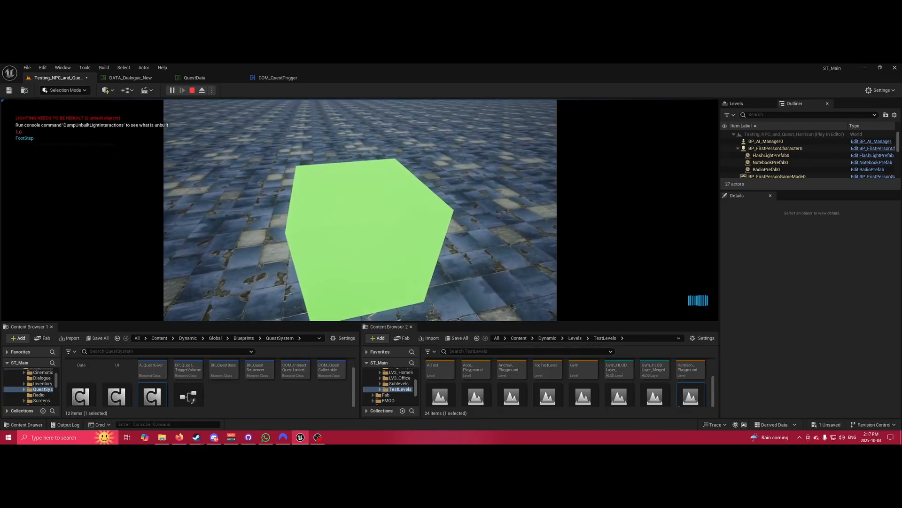
key(w)
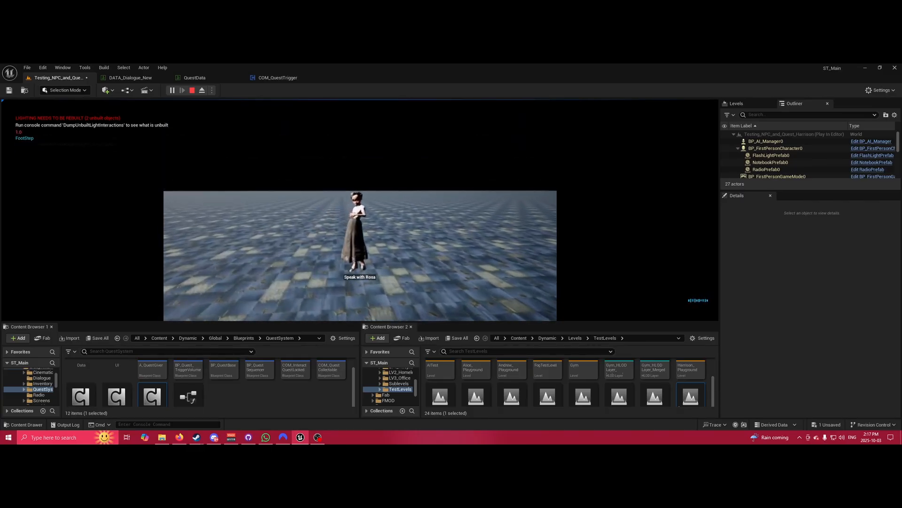
key(e)
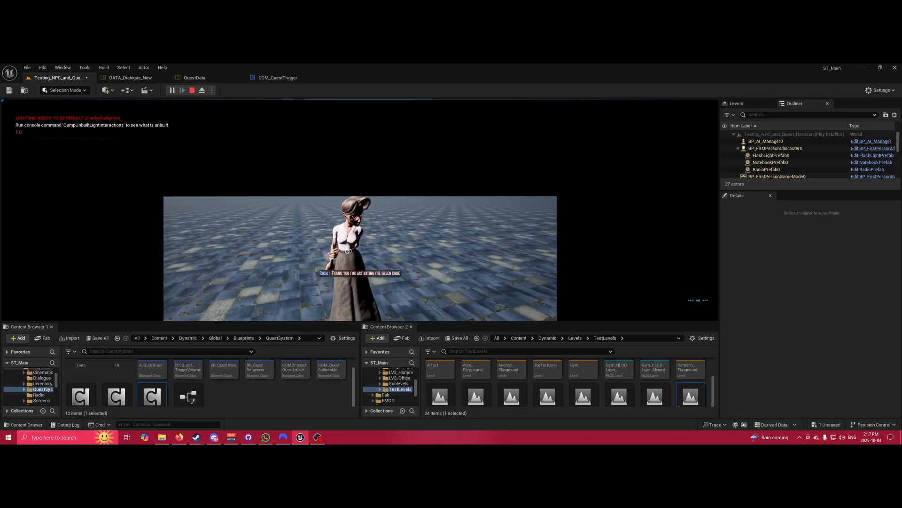
key(Escape)
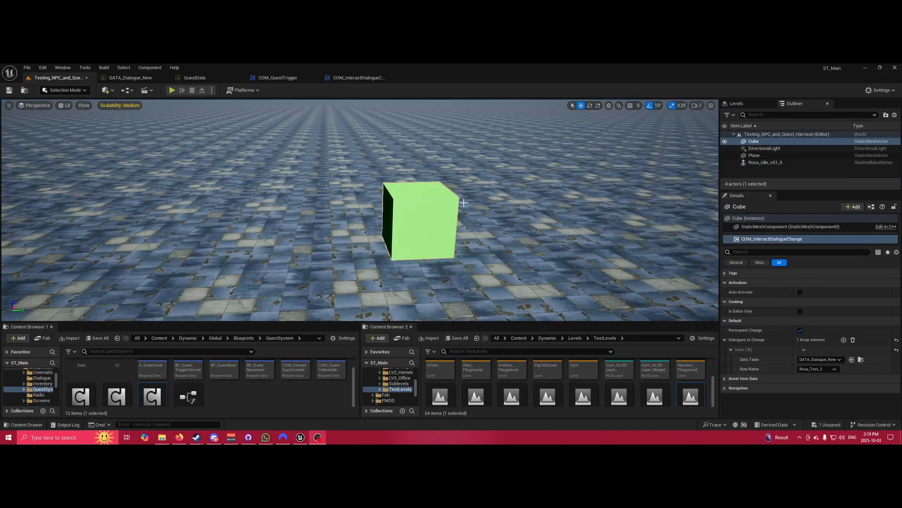
Switch off Permanent Change on the cube's dialogue-change component and turn the view toward Rosa.
click(449, 215)
click(790, 238)
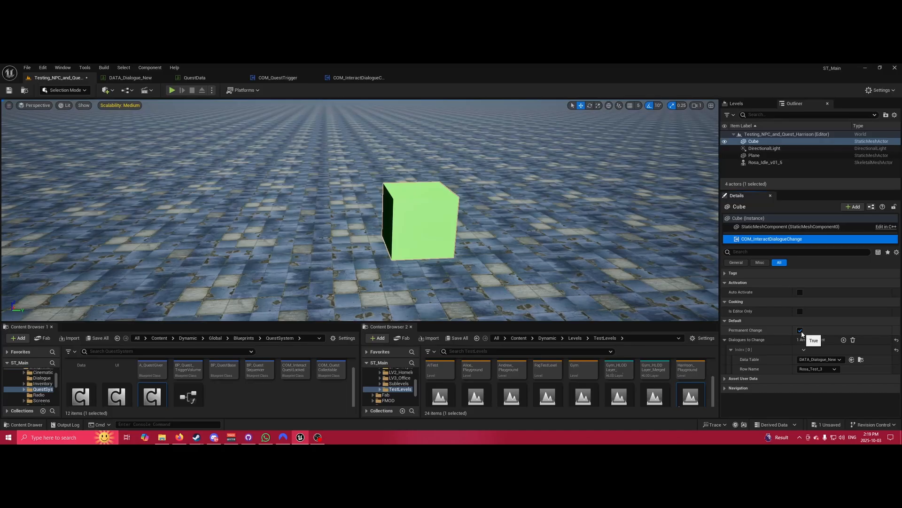
click(801, 331)
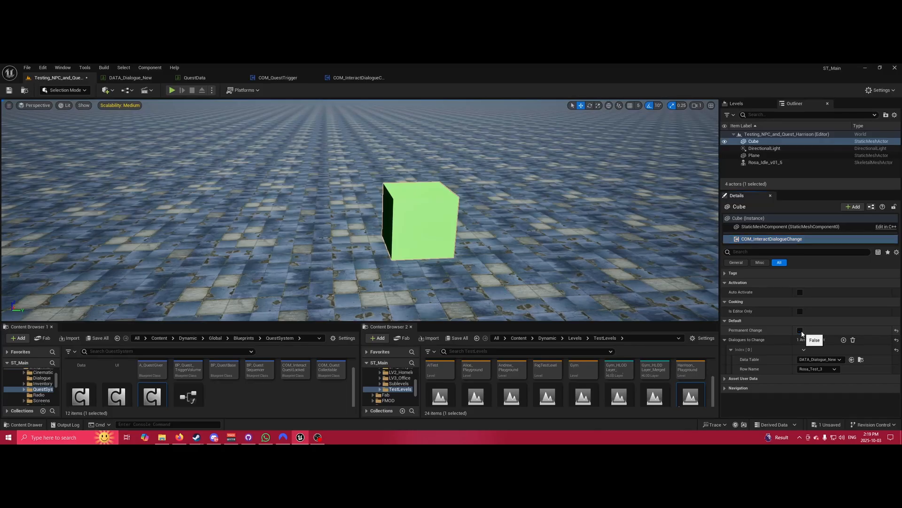
right_drag(380, 141, 327, 135)
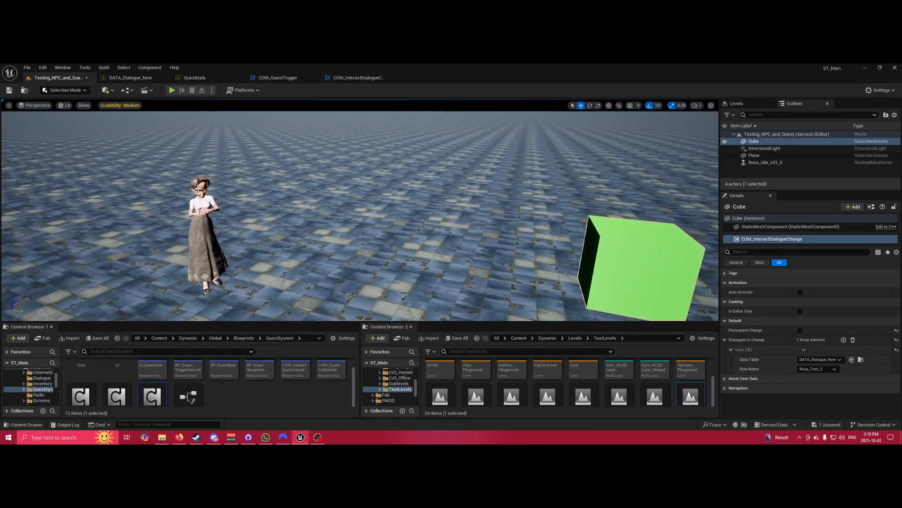
key(alt+p)
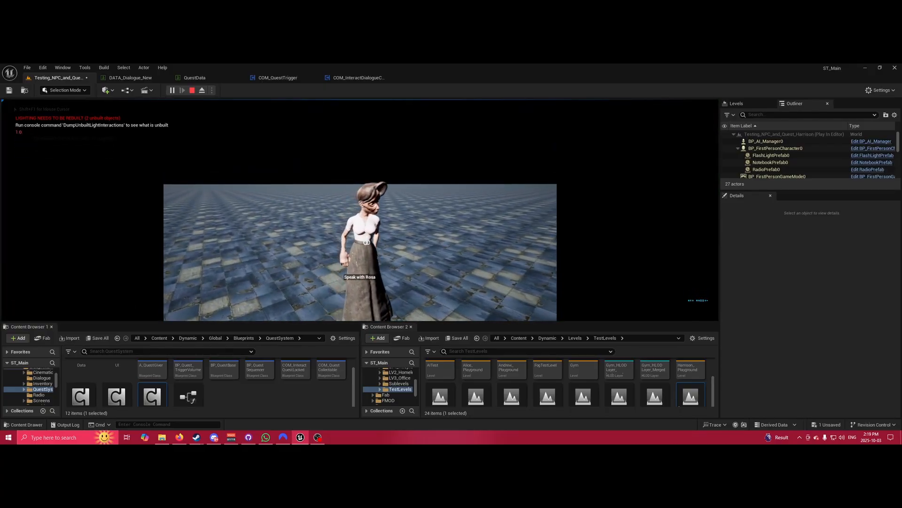
key(w)
key(w)
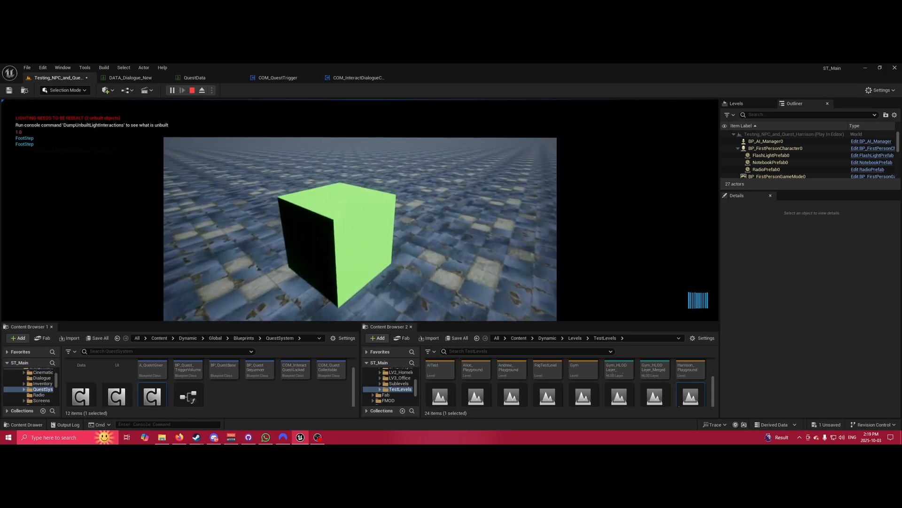
key(w)
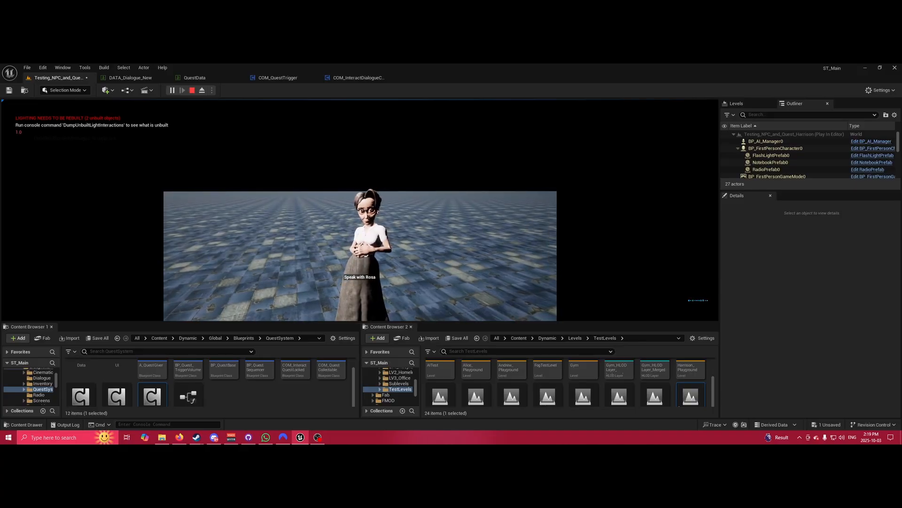
key(e)
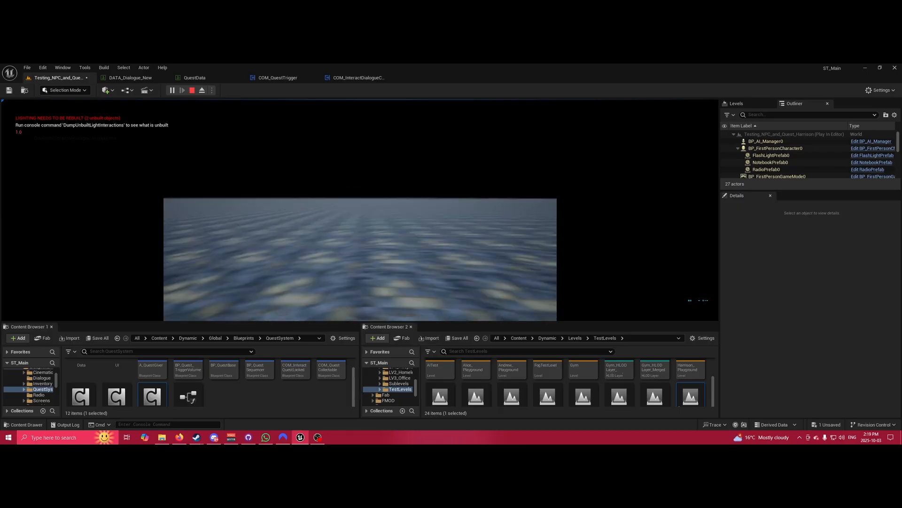
Stop the running session, frame the cube and show its dialogue-change component settings.
key(Escape)
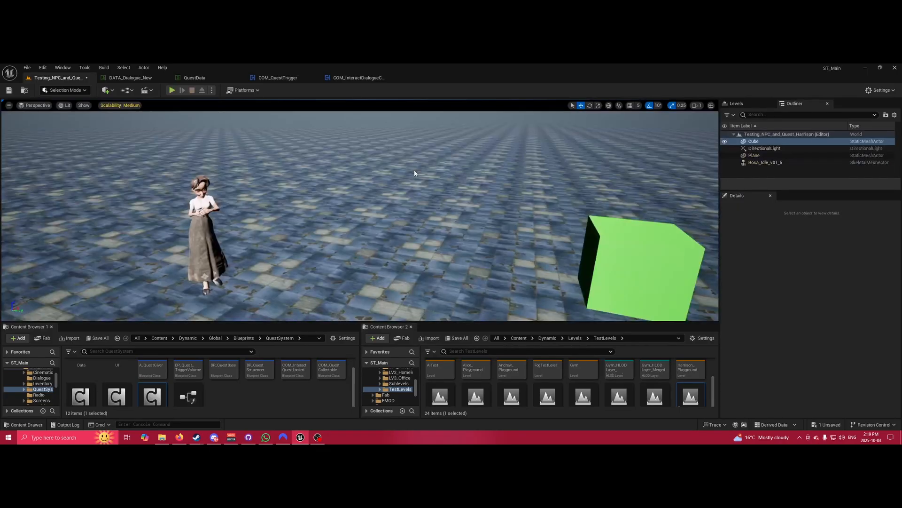
right_drag(599, 227, 581, 252)
right_drag(270, 138, 262, 137)
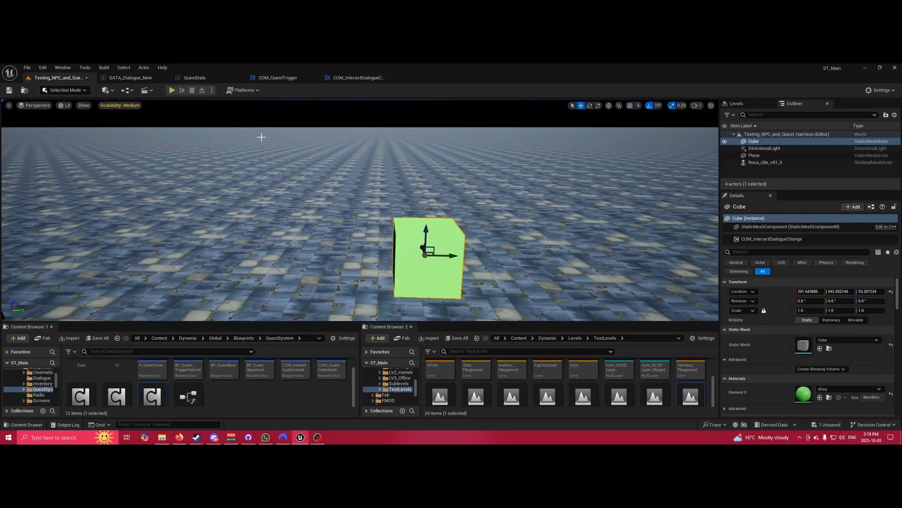
click(780, 240)
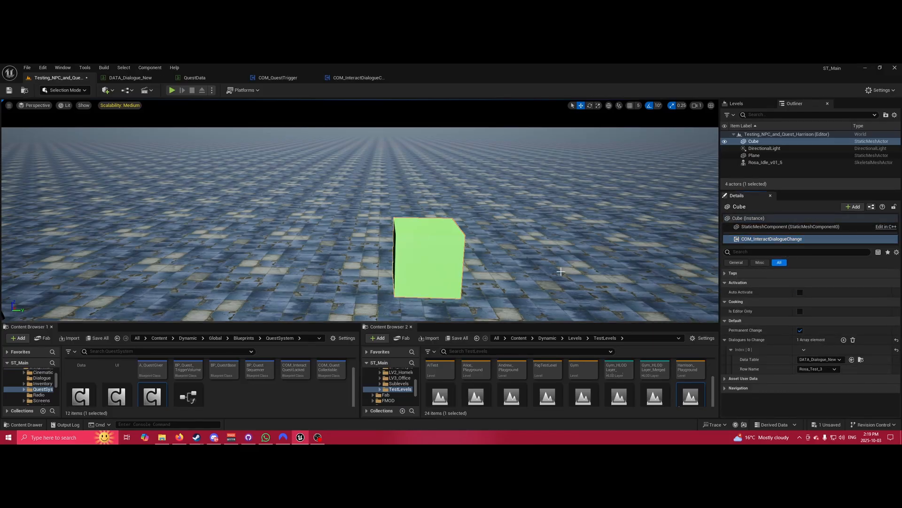
Play-test the level by walking to the green cube and back to Rosa, then stop.
click(172, 90)
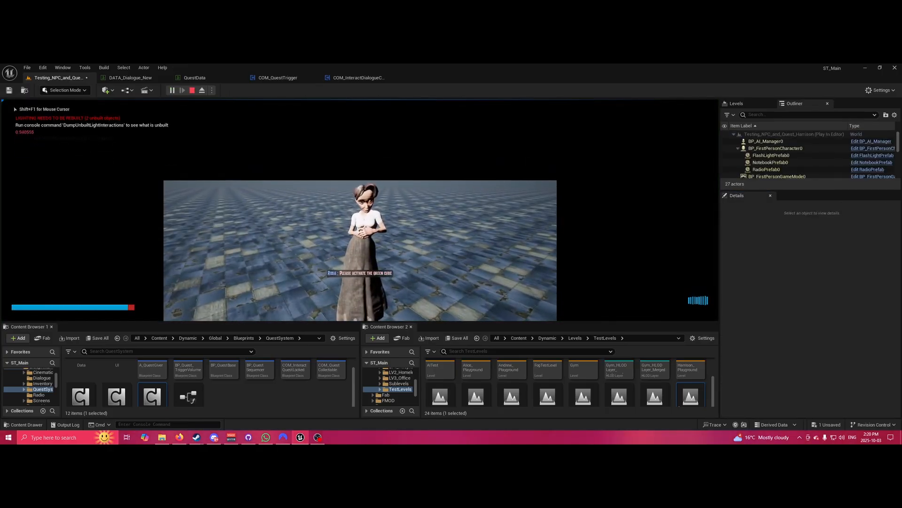
key(w)
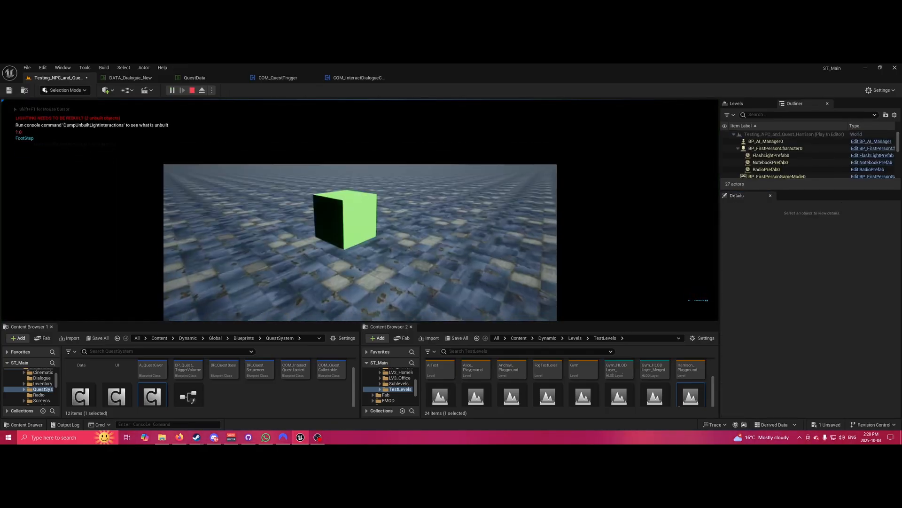
key(shift)
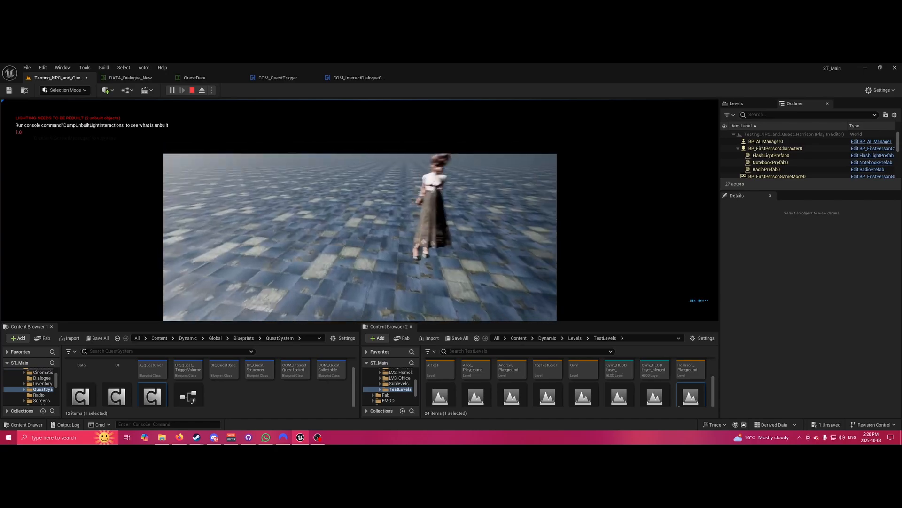
key(w)
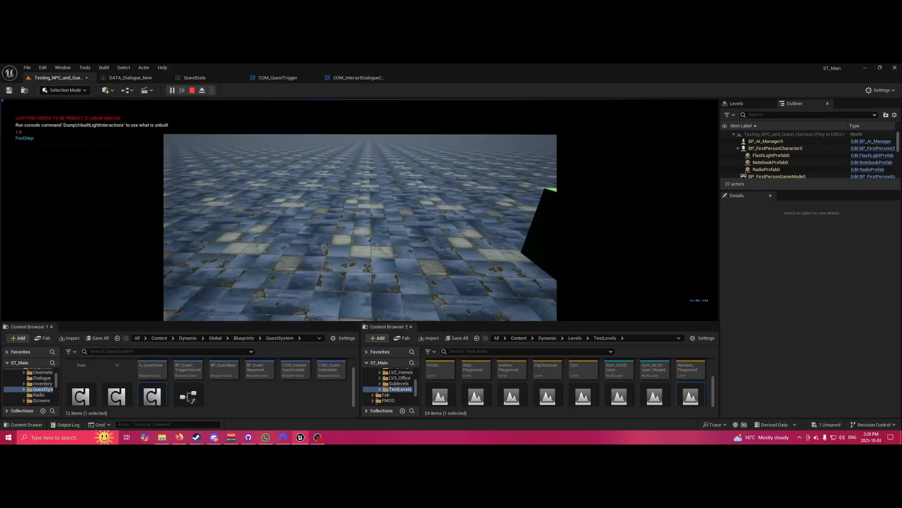
key(Escape)
right_drag(415, 216, 462, 234)
Show the cube's COM_InteractDialogueChange settings and collapse then re-expand Dialogues to Change.
key(s)
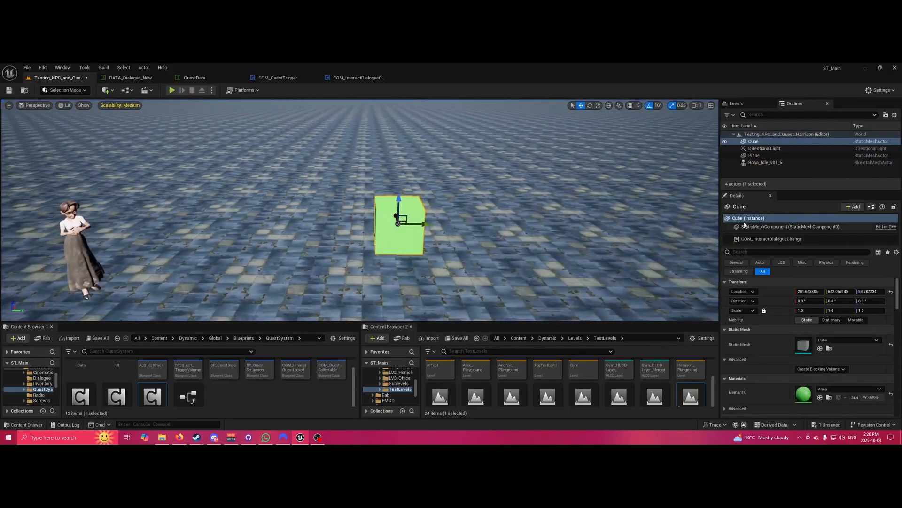
click(772, 239)
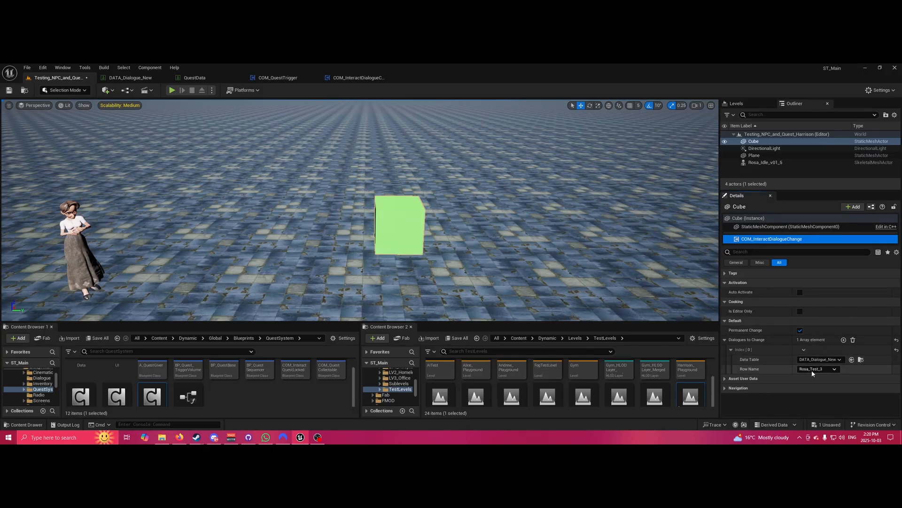
click(746, 340)
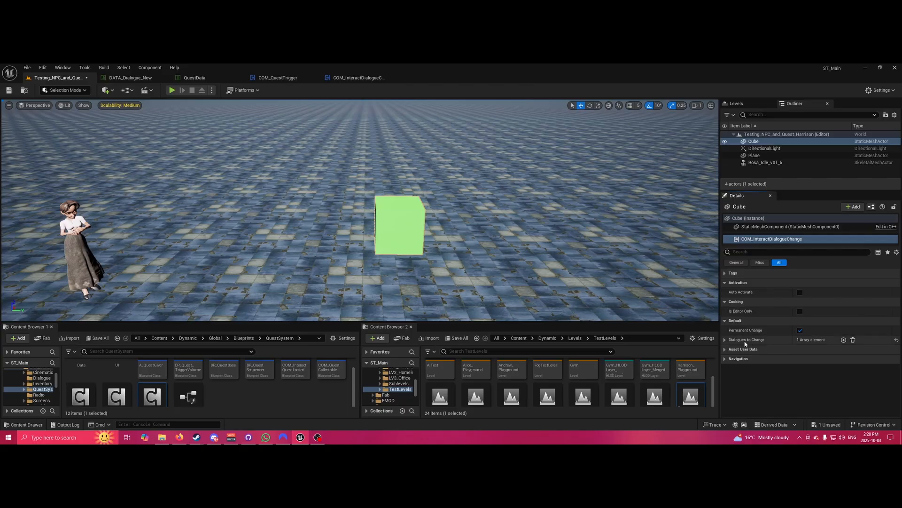
click(727, 339)
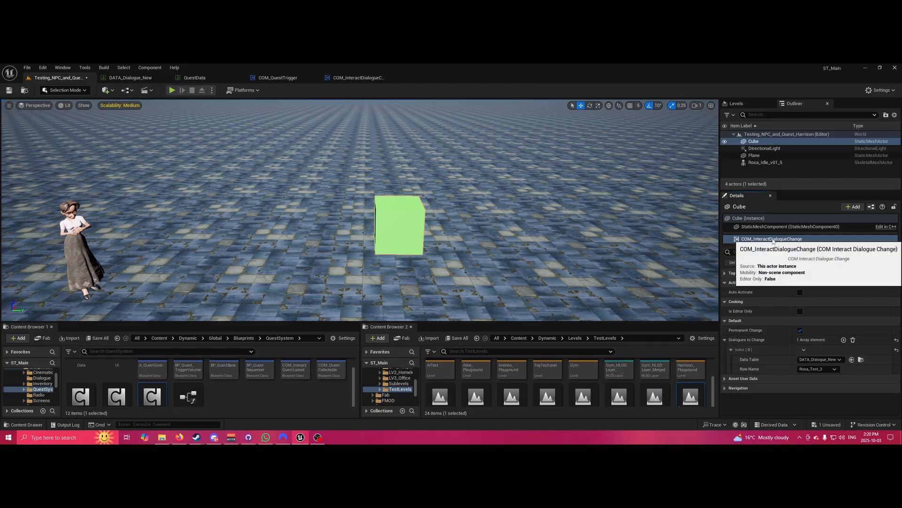
Add another COM_InteractDialogueChange component to the cube from a 'COM_int' search, keeping its default name.
click(853, 207)
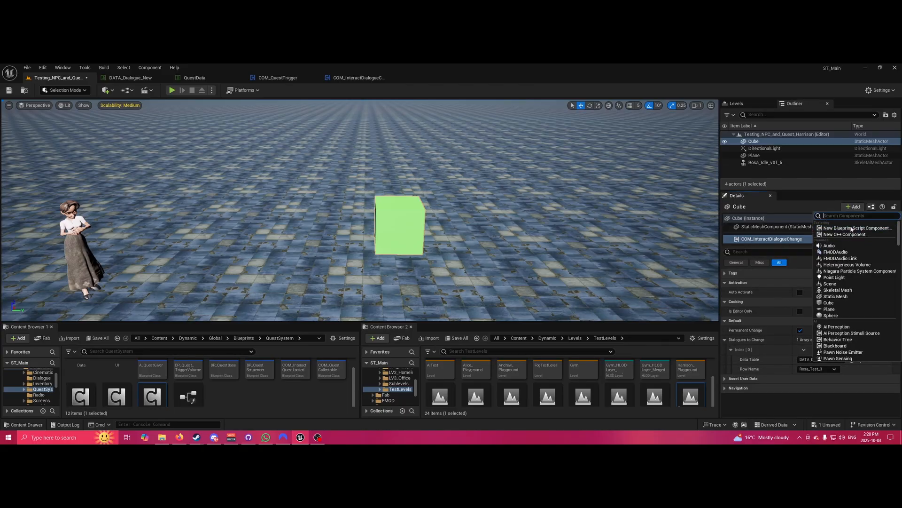
text(COM_)
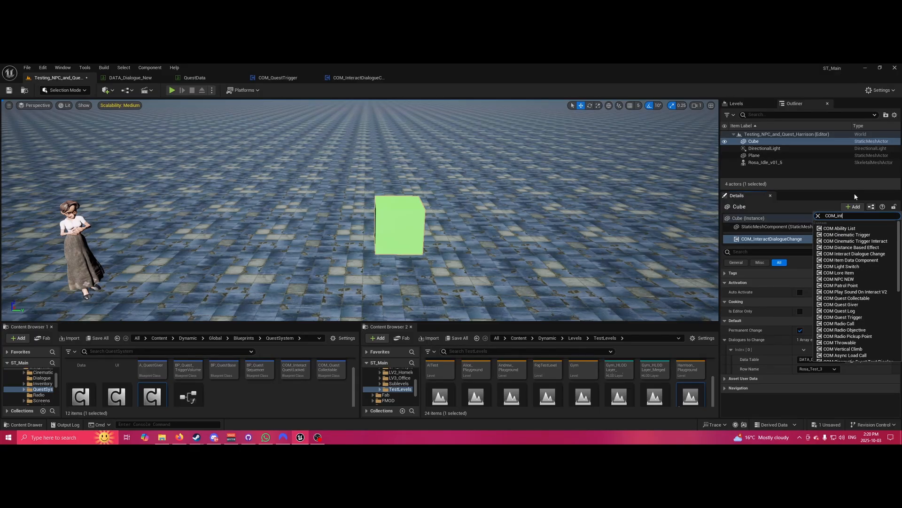
text(int)
click(866, 229)
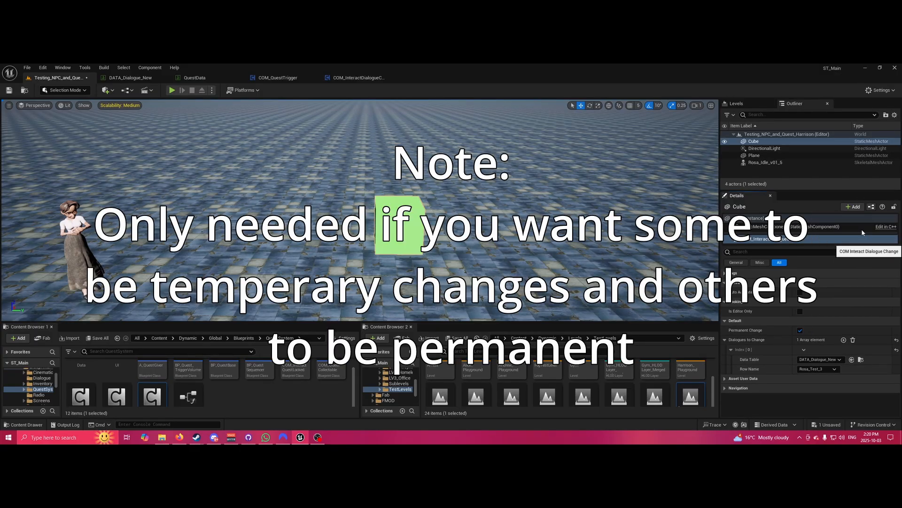
key(Return)
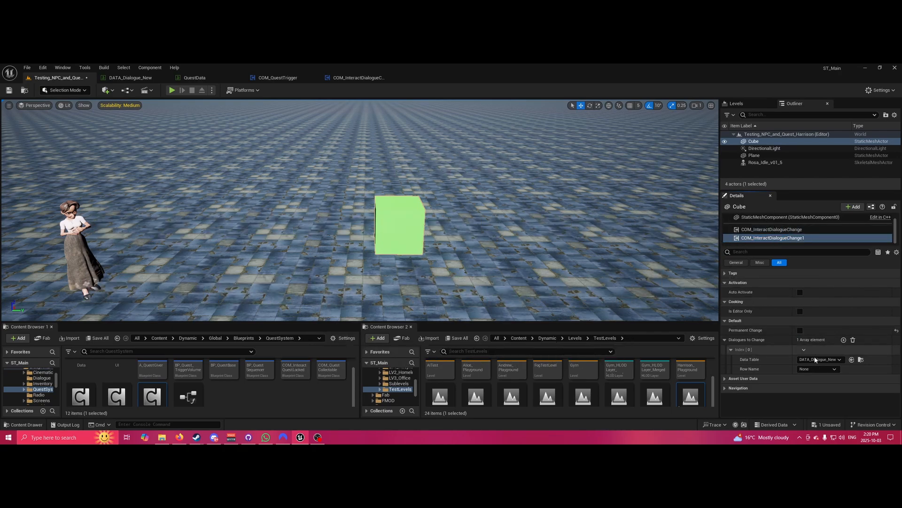
Set its Row Name to Rosa_Test_1, then select Rosa and frame her with the cube.
click(818, 369)
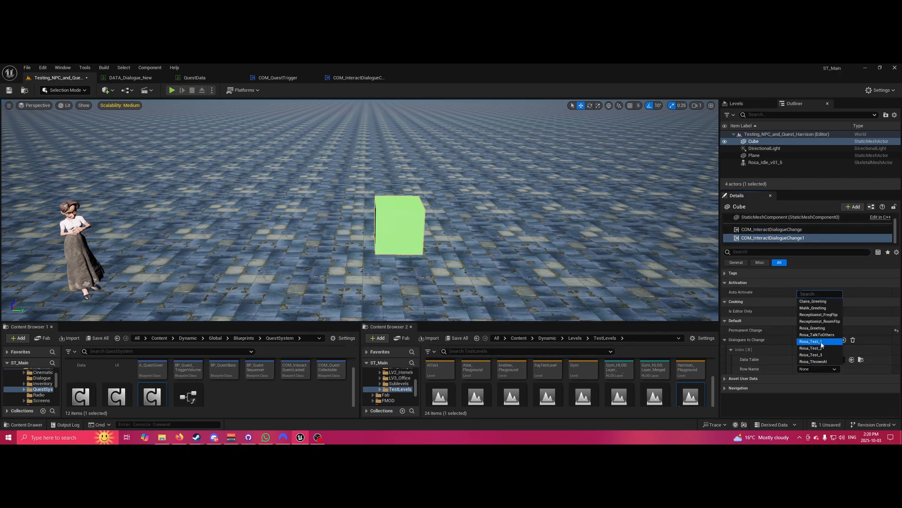
click(824, 342)
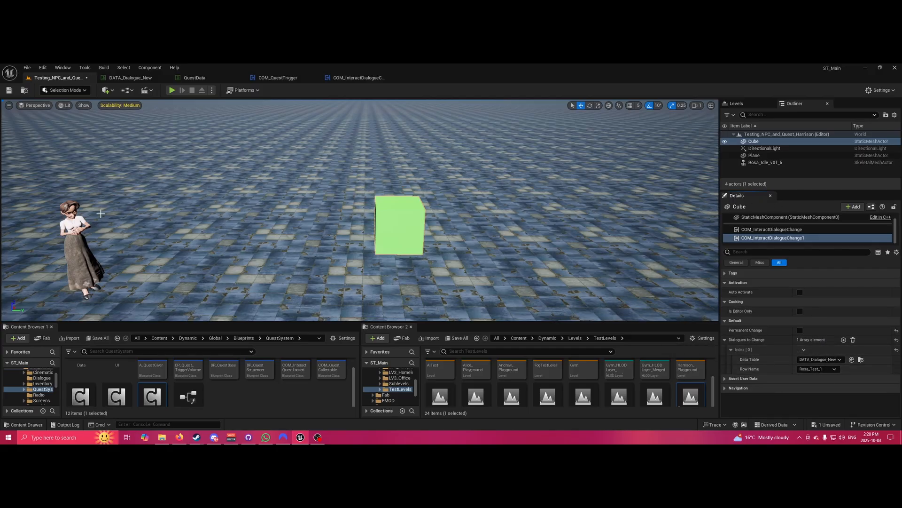
click(71, 223)
right_drag(561, 219, 515, 225)
Check Rosa's NPC dialogue settings and open DATA_Speaker from the Content/Data folder.
click(757, 239)
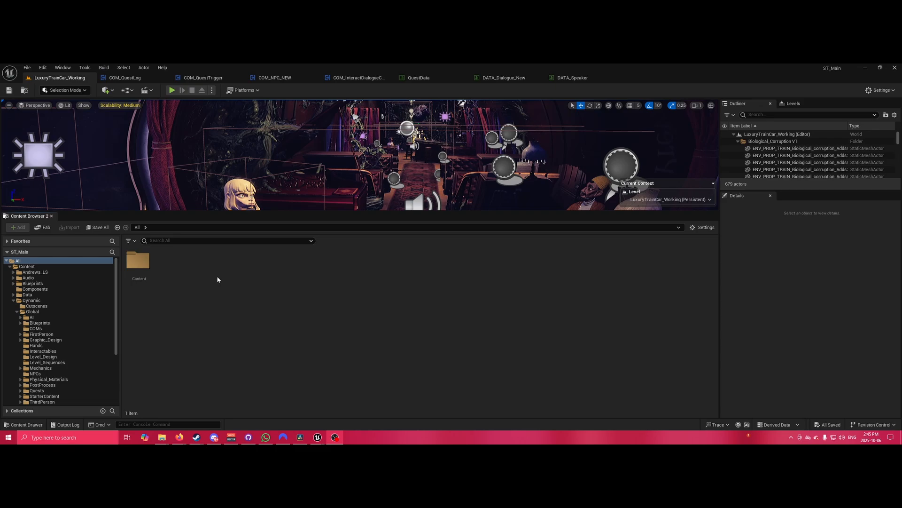
click(142, 261)
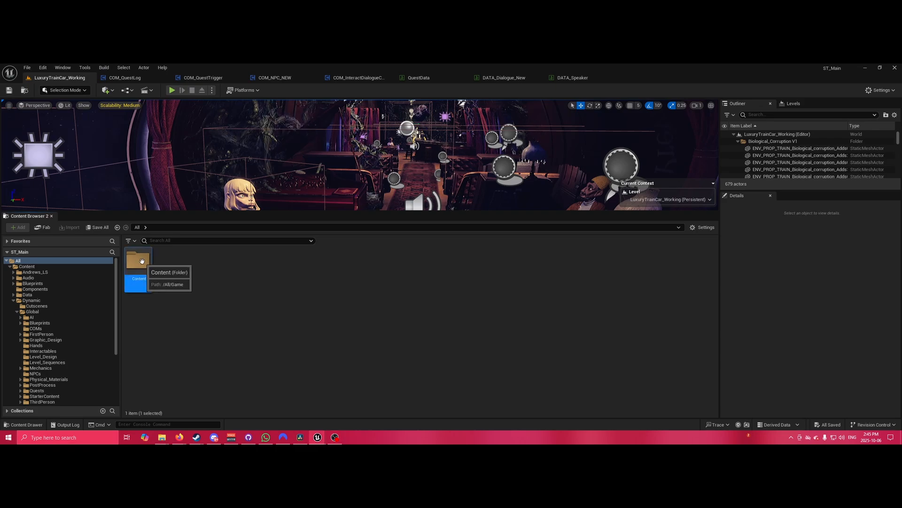
double_click(143, 261)
double_click(264, 261)
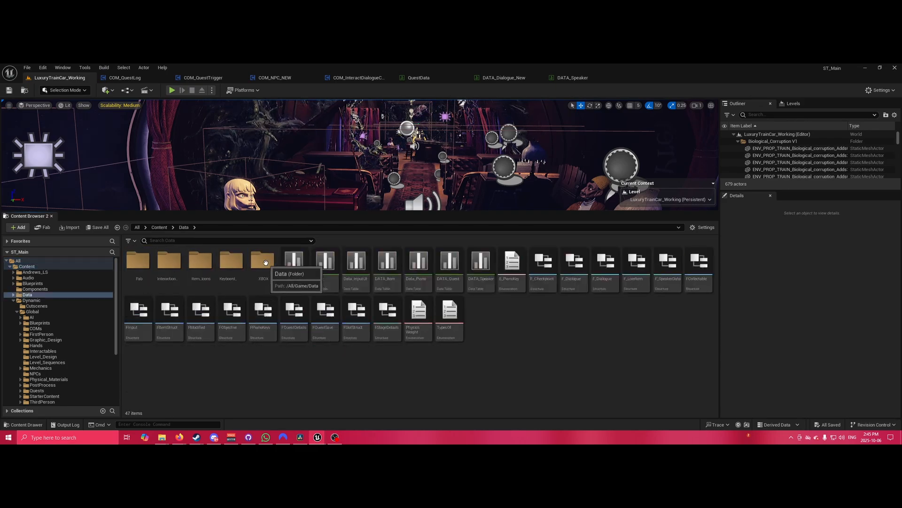
double_click(481, 266)
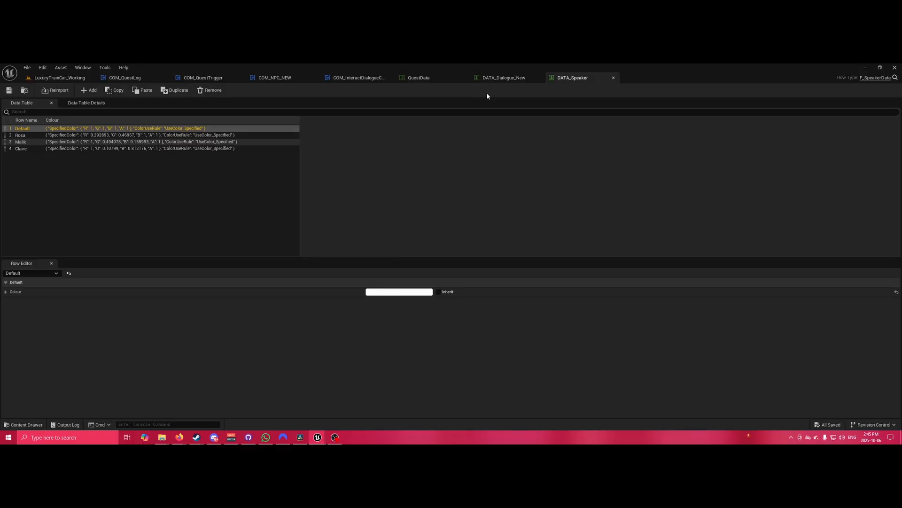
Back in the level, talk to Rosa in the game to hear her line, then stop play.
click(59, 77)
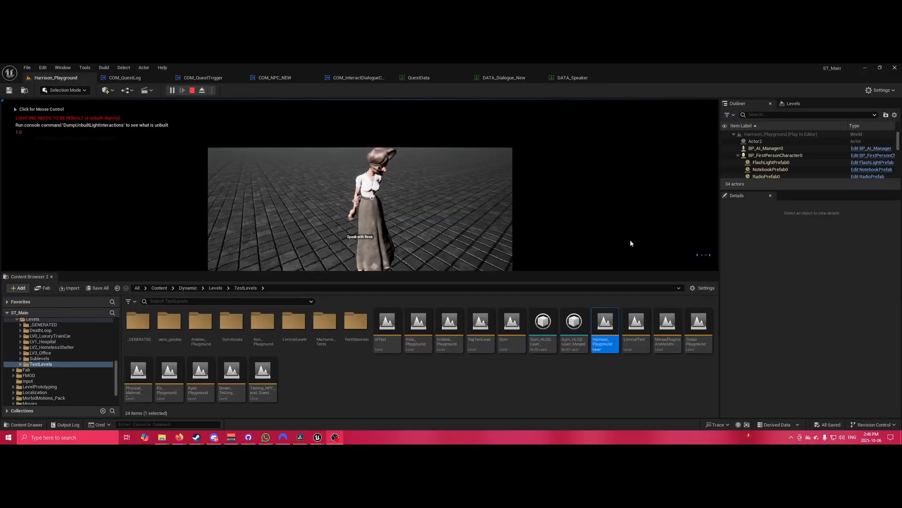
click(631, 241)
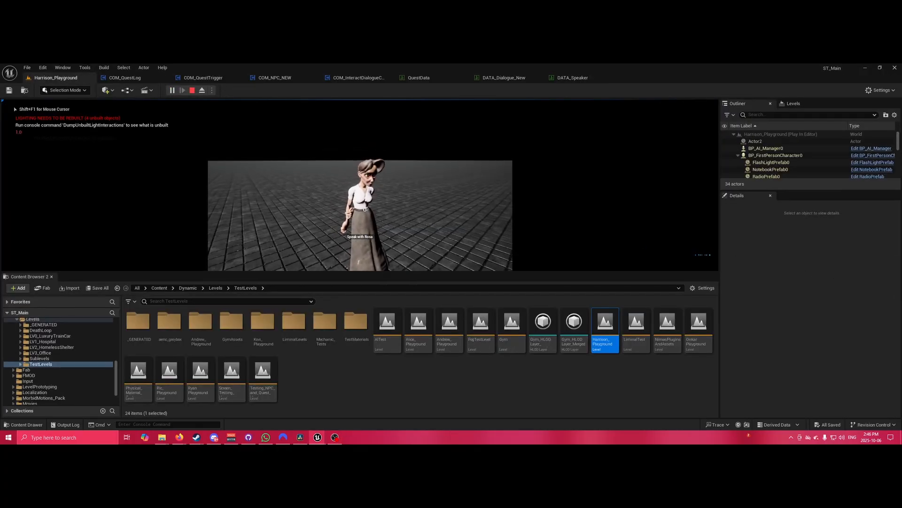
key(e)
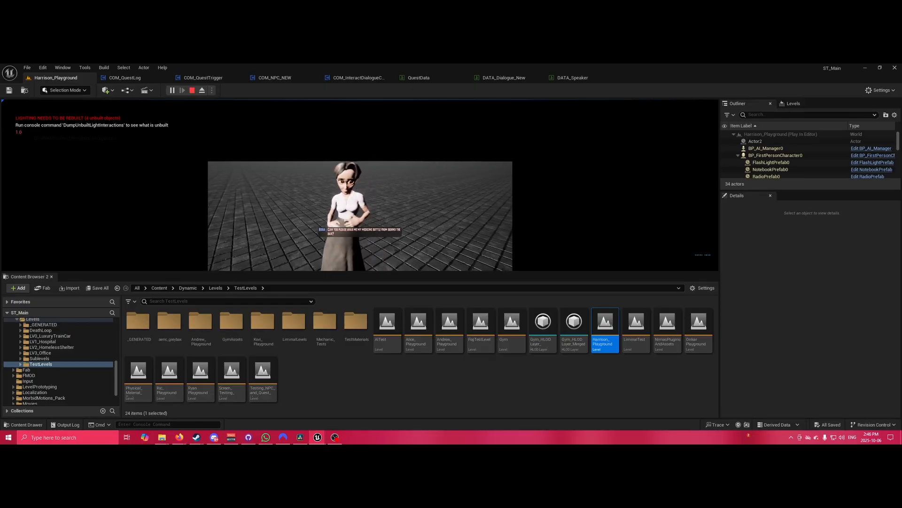
key(Escape)
Change Rosa's speaker colour in DATA_Speaker from light blue to magenta.
click(583, 78)
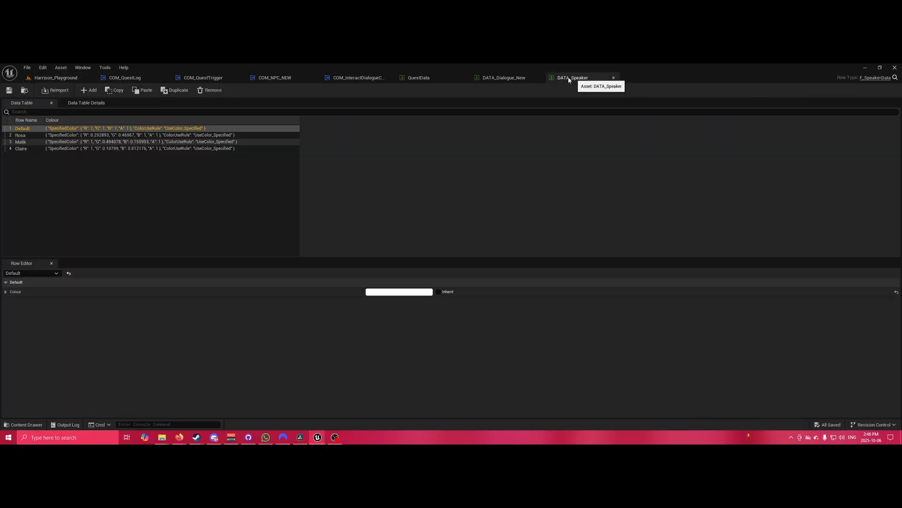
click(35, 135)
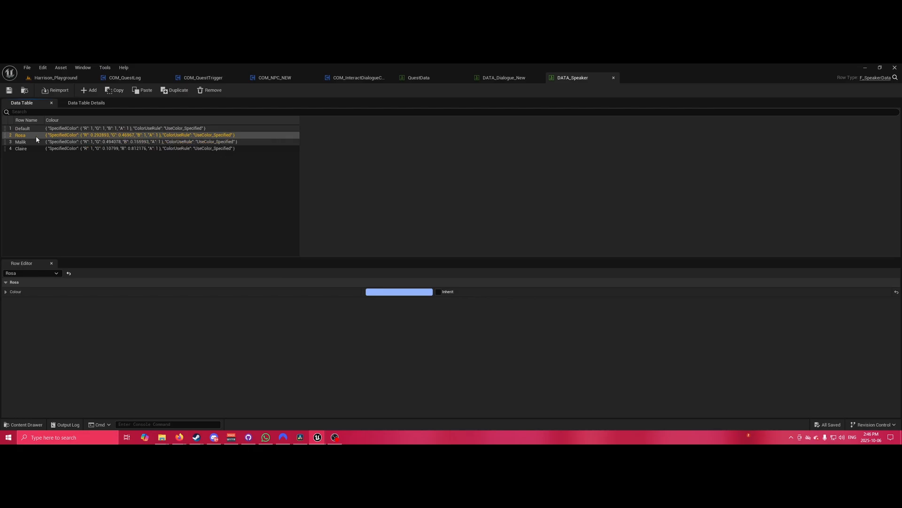
click(396, 291)
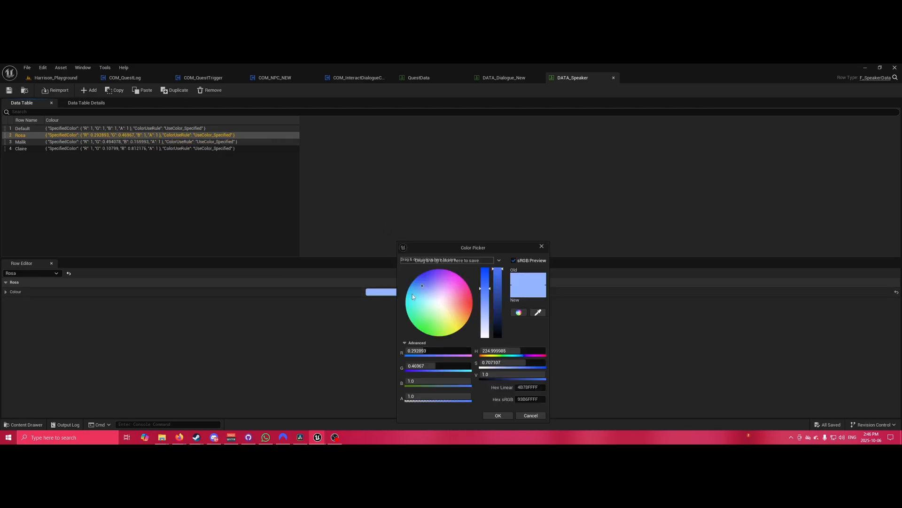
drag(430, 283, 466, 282)
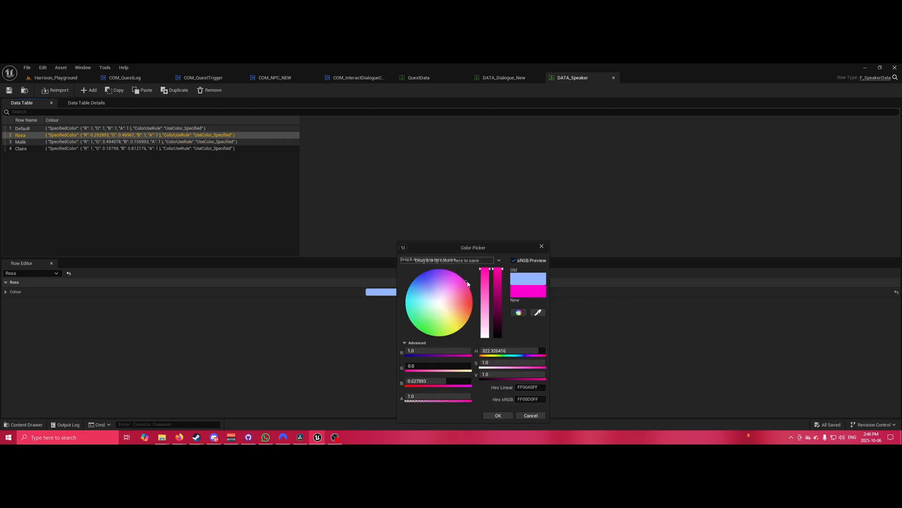
click(510, 415)
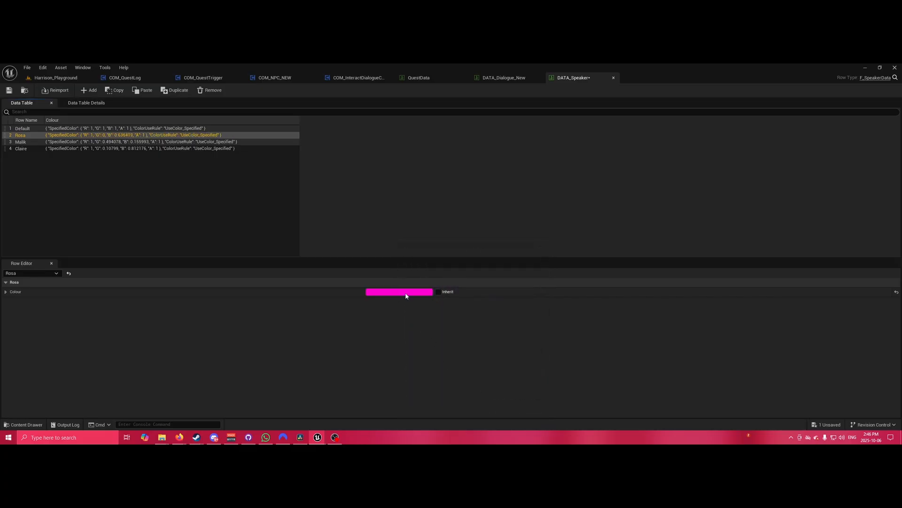
Playtest the magenta colour in the Harrison_Playground level, then come back to DATA_Speaker.
click(55, 78)
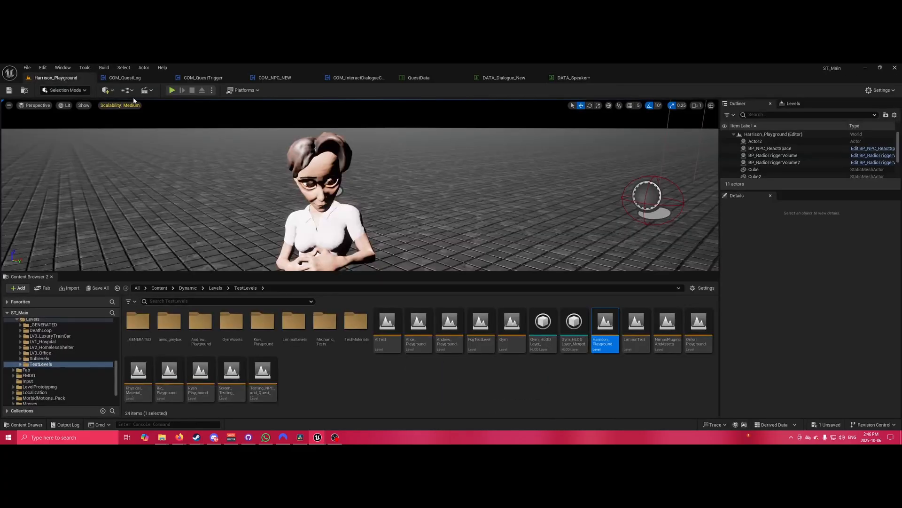
click(172, 91)
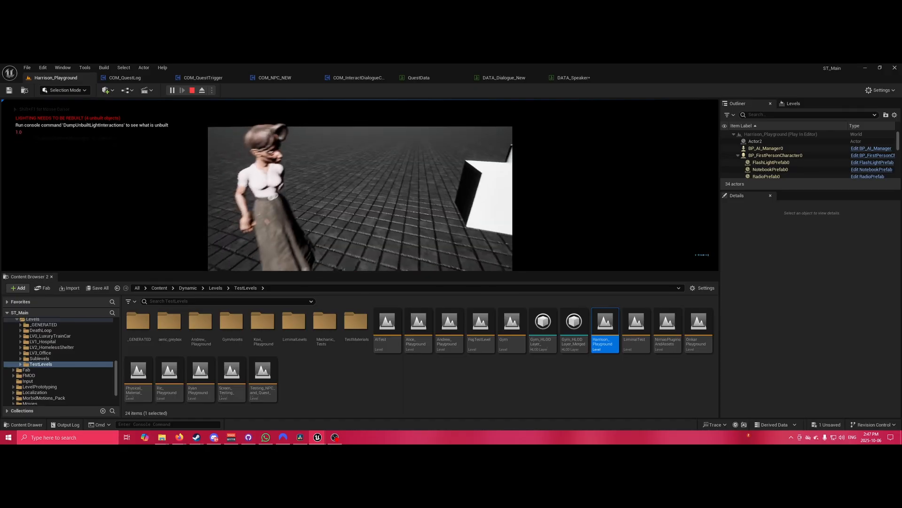
key(s)
click(576, 78)
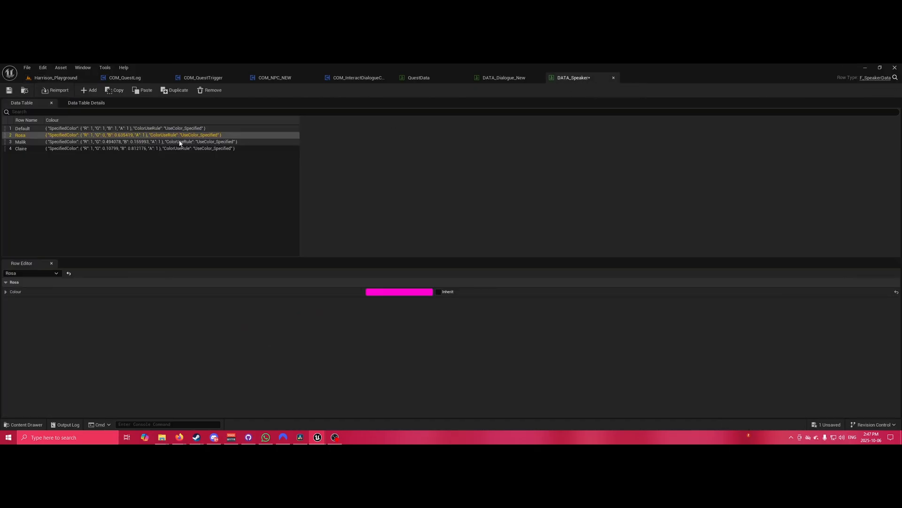
Add a fifth row to DATA_Speaker, start renaming it, and switch to DATA_Dialogue_New.
click(97, 92)
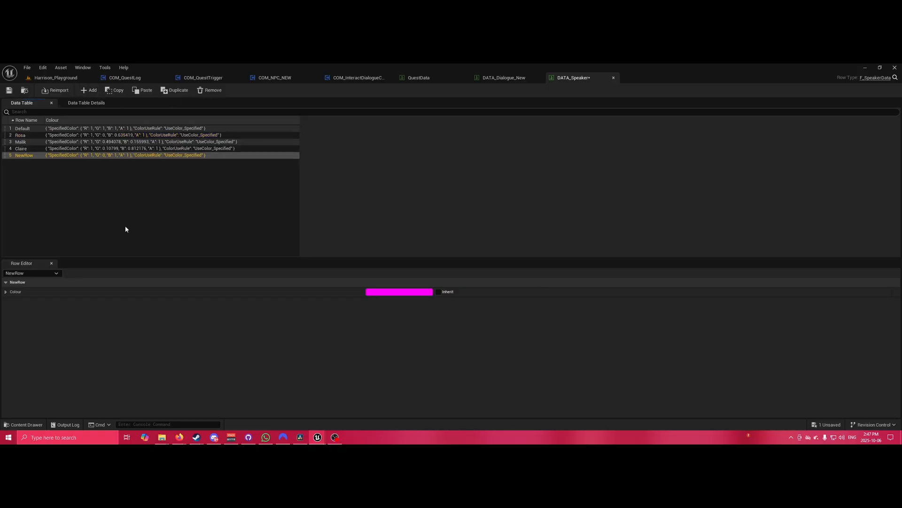
key(F2)
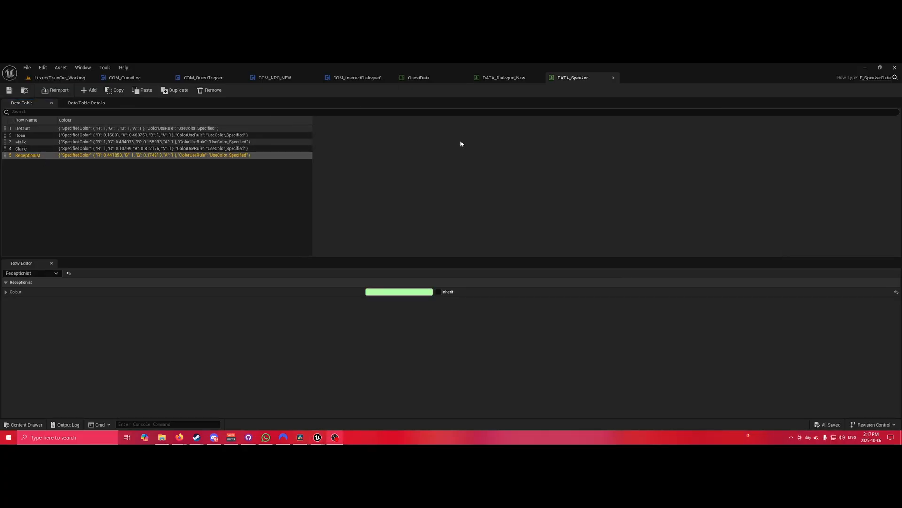
click(505, 79)
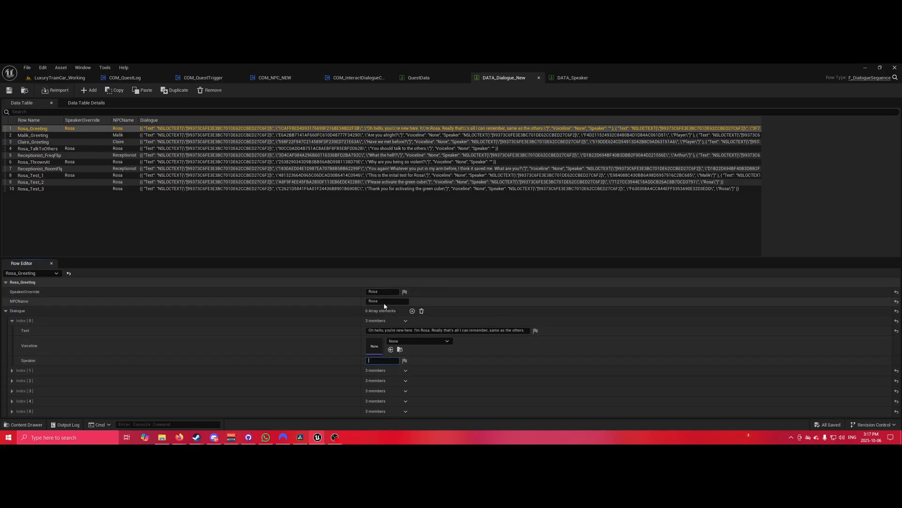
Enter Rosa as the speaker of Rosa_Greeting's Index[0] line, cross-checking Rosa's DATA_Speaker row.
click(381, 361)
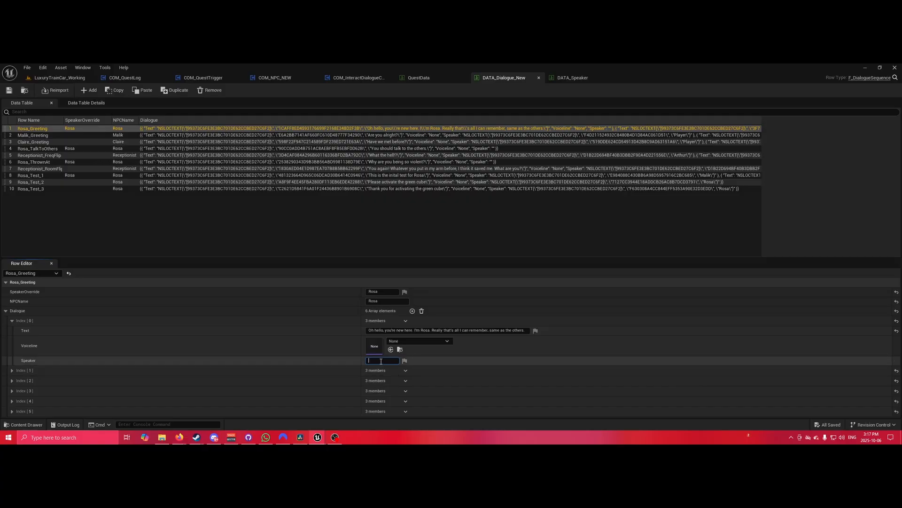
text(Rosa)
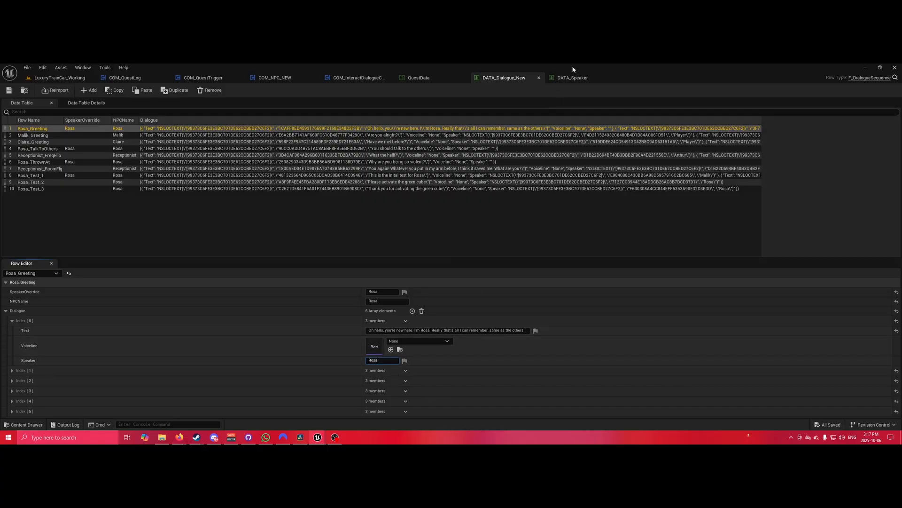
click(574, 78)
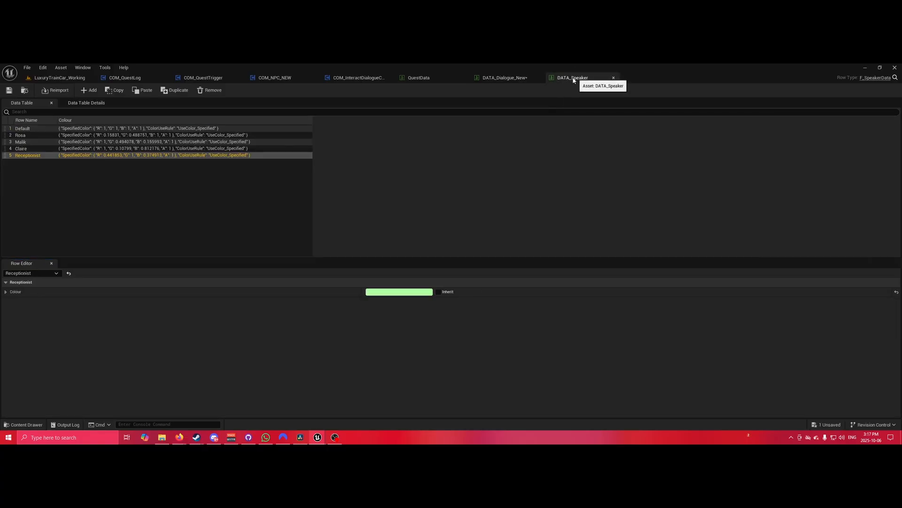
click(41, 135)
click(507, 77)
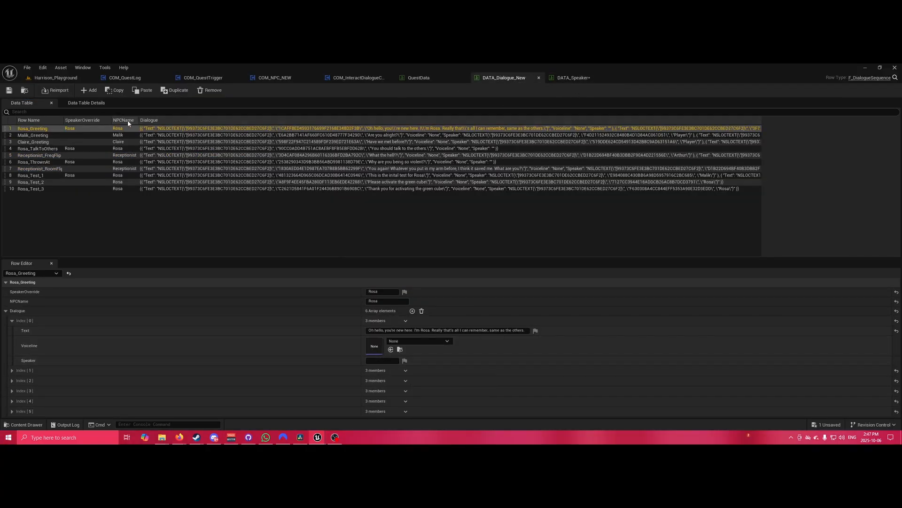
Inspect the NPCName value of the Receptionist_FreqFlip row, then go back to DATA_Speaker.
click(126, 156)
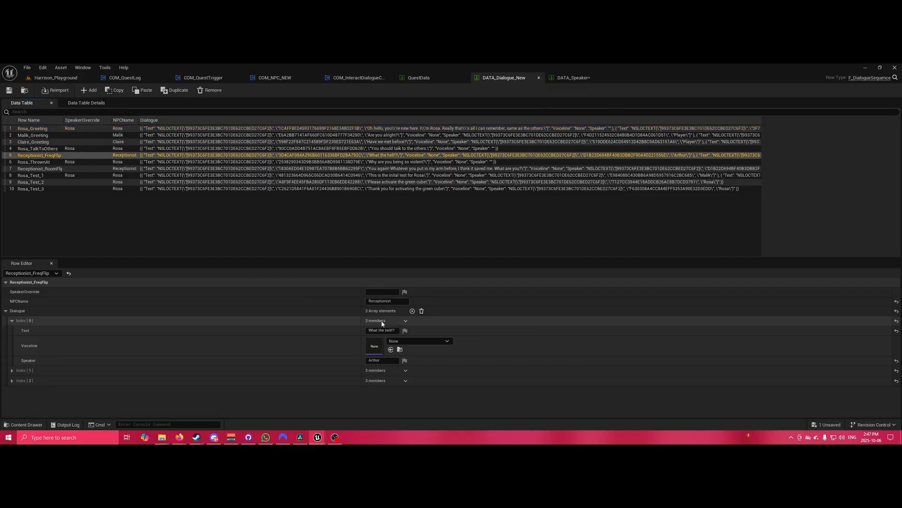
click(393, 301)
key(ctrl+c)
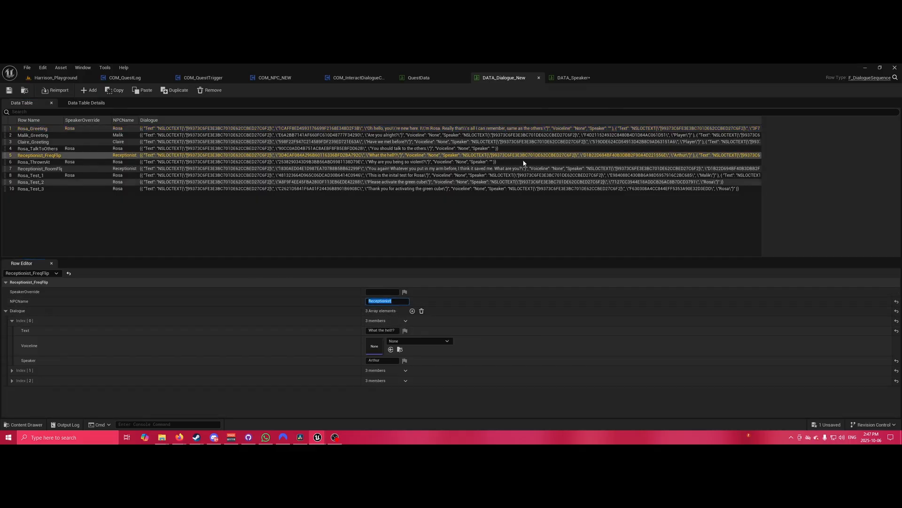
click(566, 78)
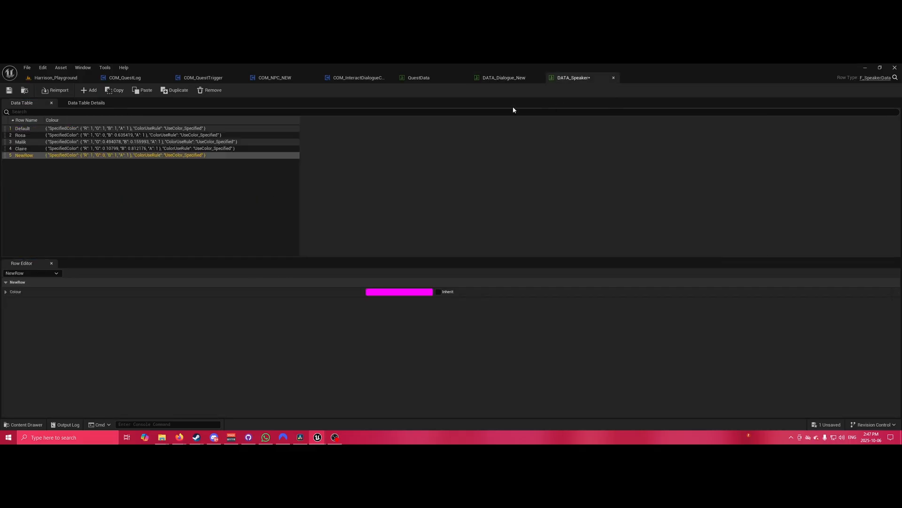
Rename the NewRow speaker entry to Receptionist.
double_click(26, 156)
key(ctrl+v)
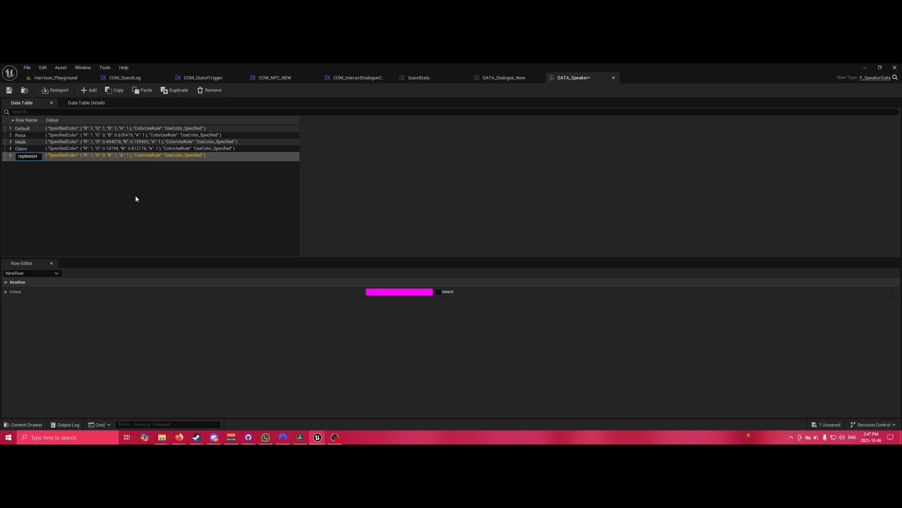
key(Return)
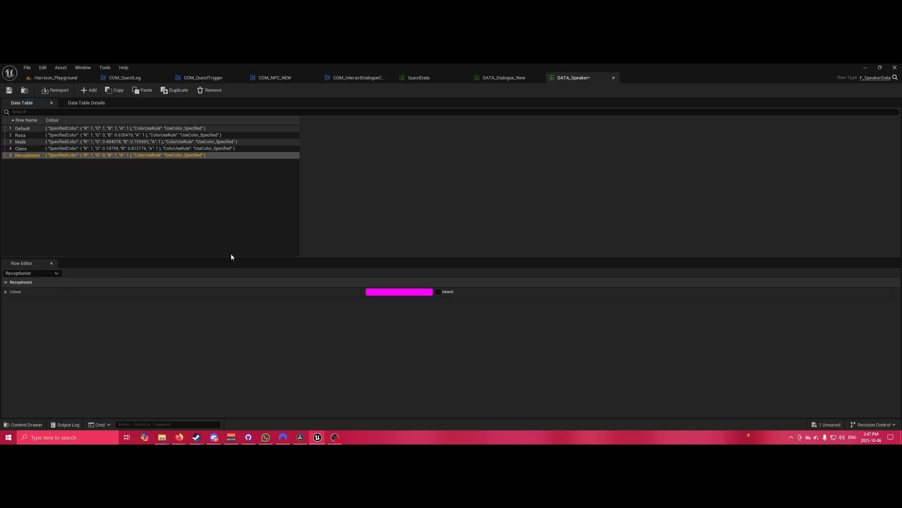
Give the Receptionist speaker row a light green colour.
click(395, 291)
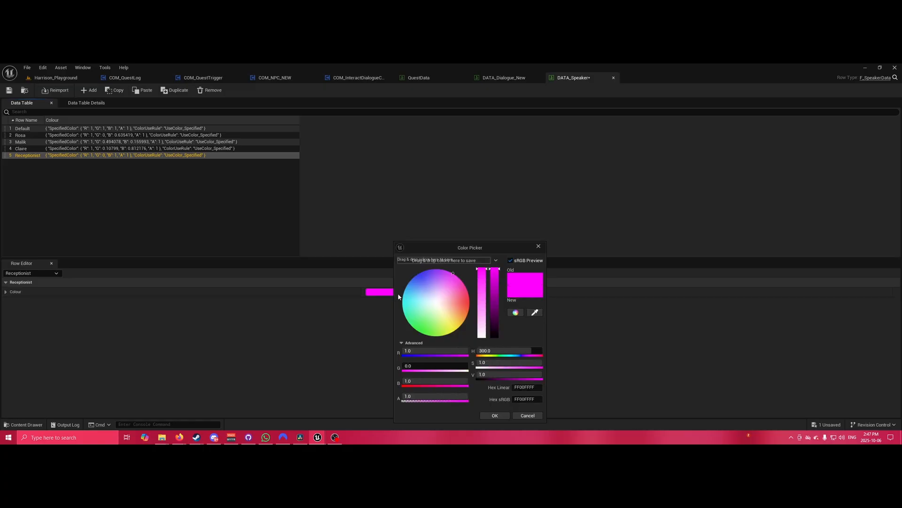
drag(435, 312, 427, 323)
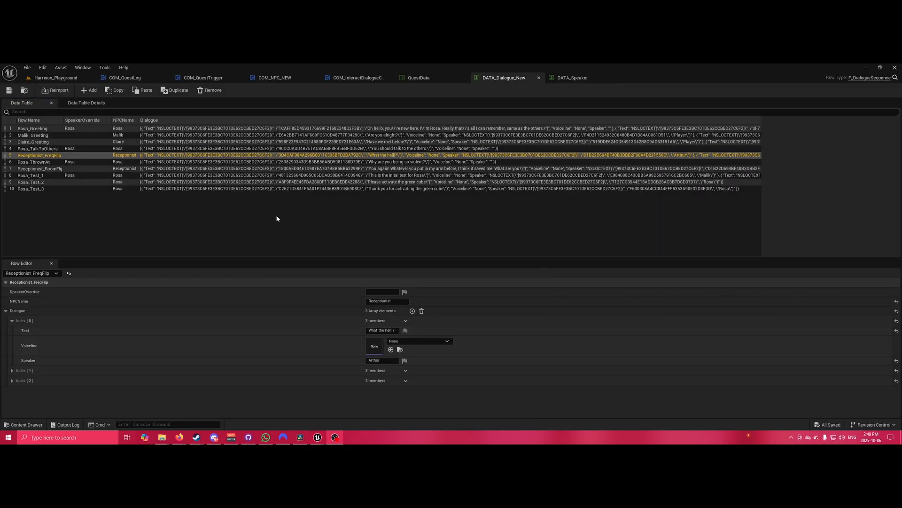
click(419, 157)
click(56, 78)
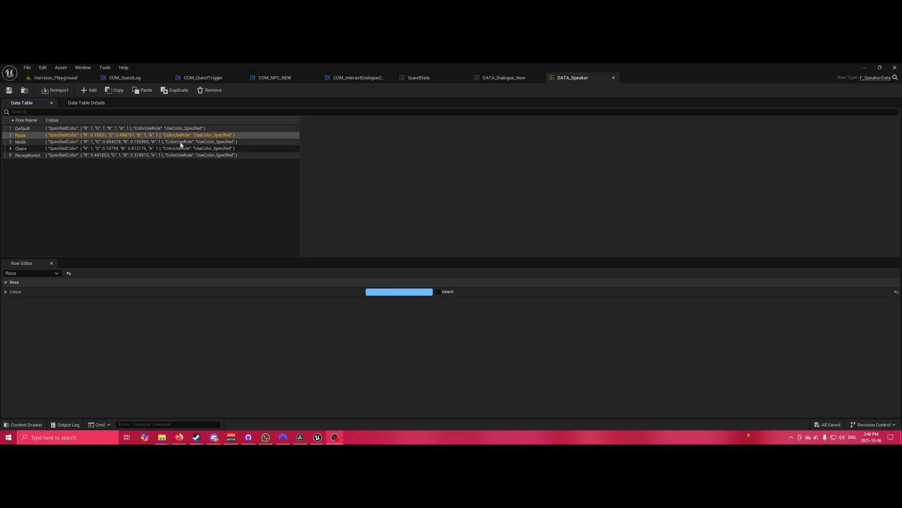
Select the Default speaker row and open the Color Picker on its white FFFFFFFF colour.
click(108, 175)
click(43, 136)
click(37, 128)
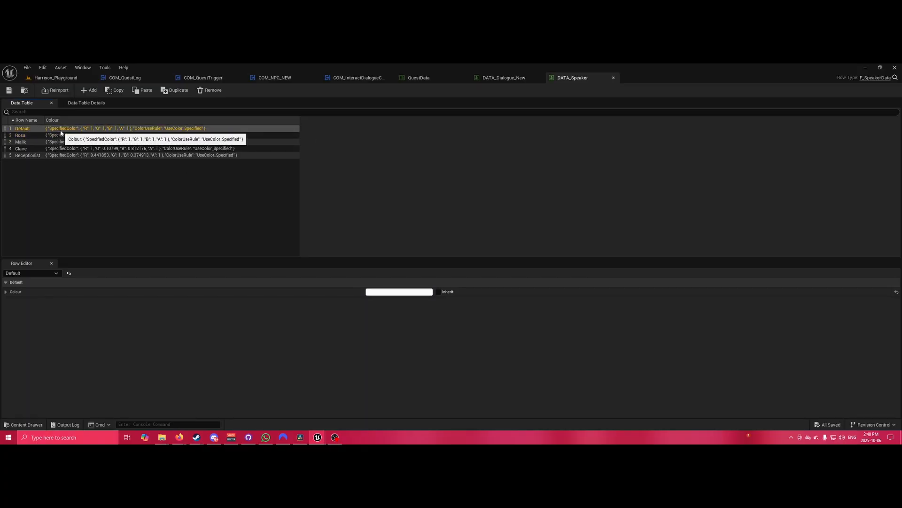
click(399, 293)
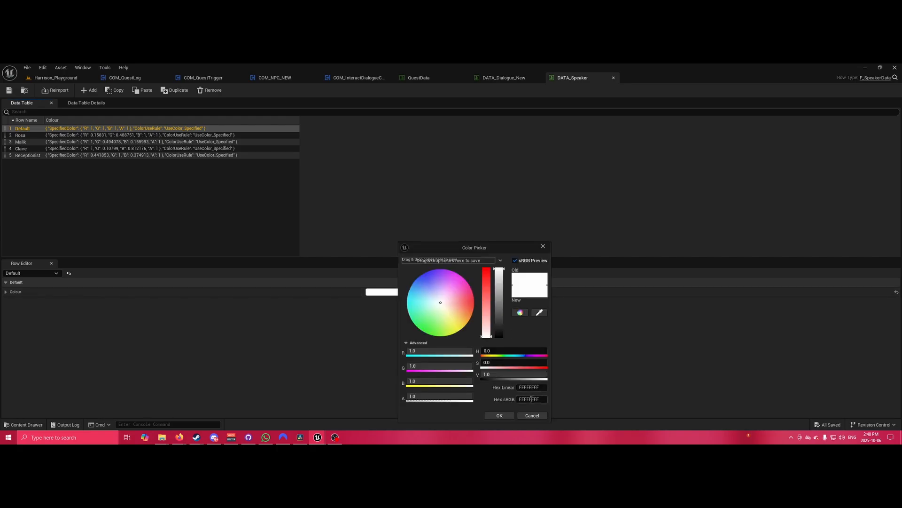